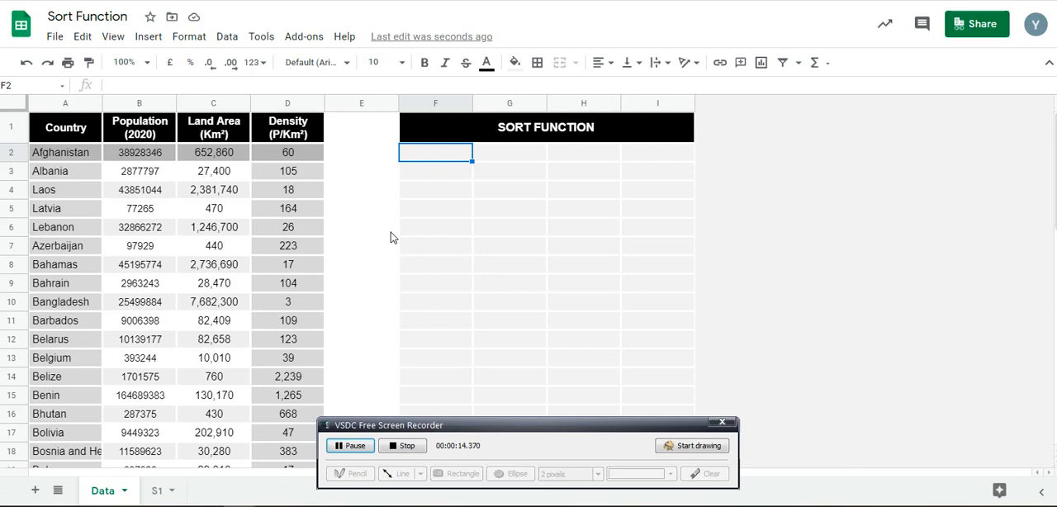
Start a SORT formula in cell F2 of the Data sheet with A2:D51 as the range
{"action": "double_click", "coordinate": [455, 153]}
{"action": "type", "text": "=SORT"}
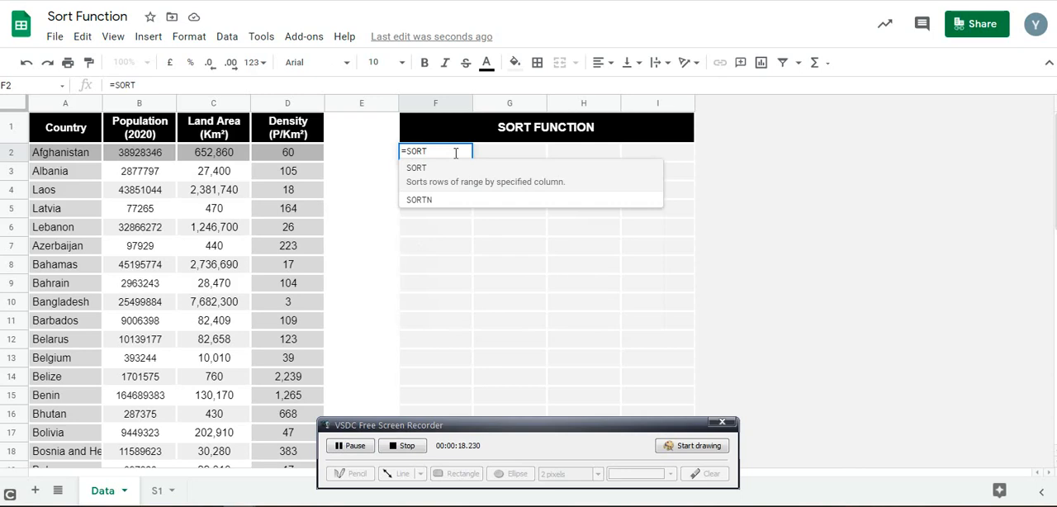
{"action": "type", "text": "("}
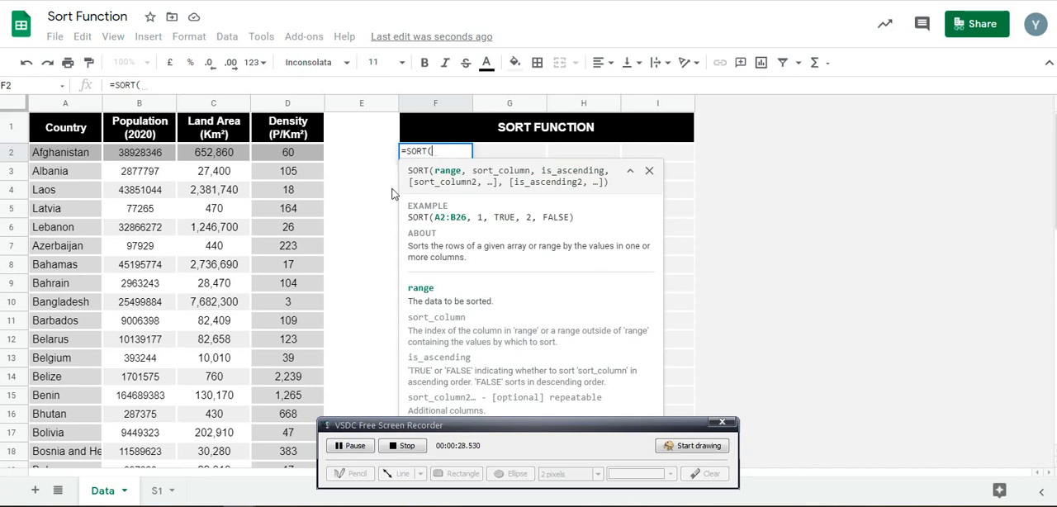
{"action": "left_click", "coordinate": [84, 156]}
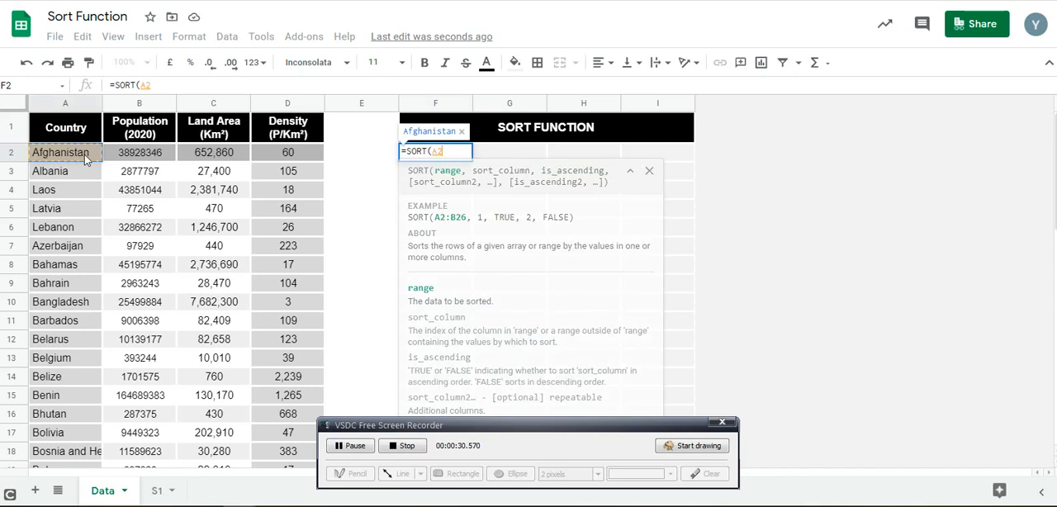
{"action": "key", "text": "ctrl+shift+Right"}
{"action": "key", "text": "ctrl+shift+Down"}
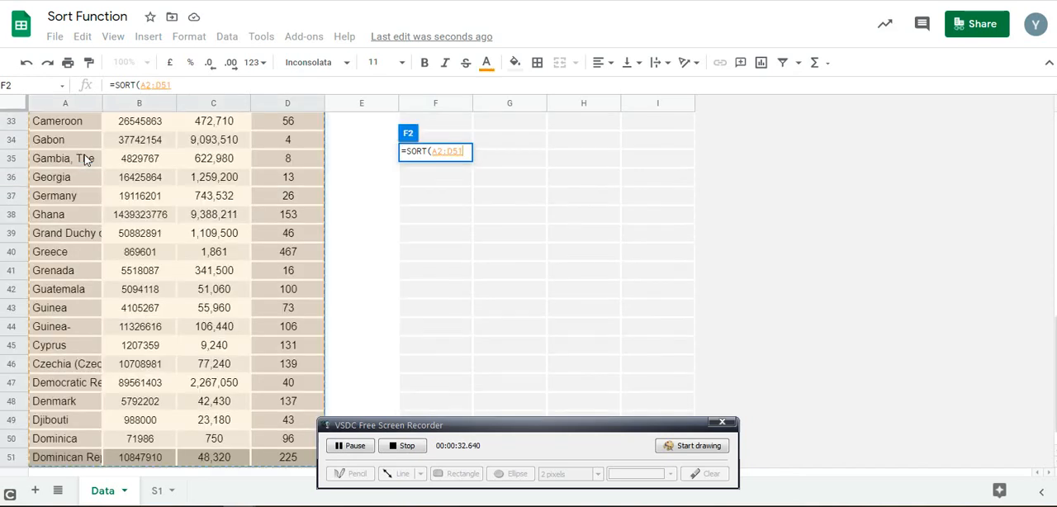
Complete the F2 formula with sort column 1 and ascending value 1, giving =SORT(A2:D51,1,1)
{"action": "type", "text": ","}
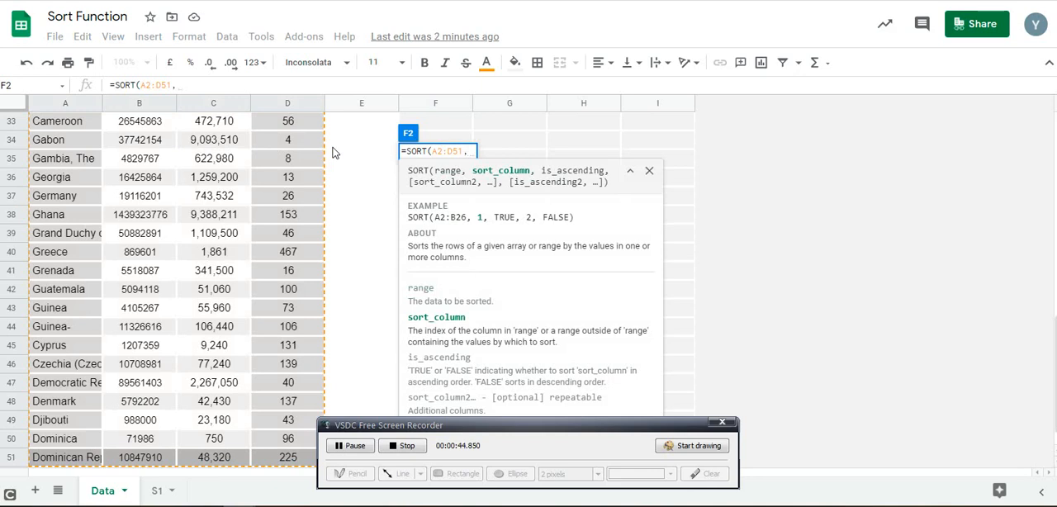
{"action": "type", "text": "1"}
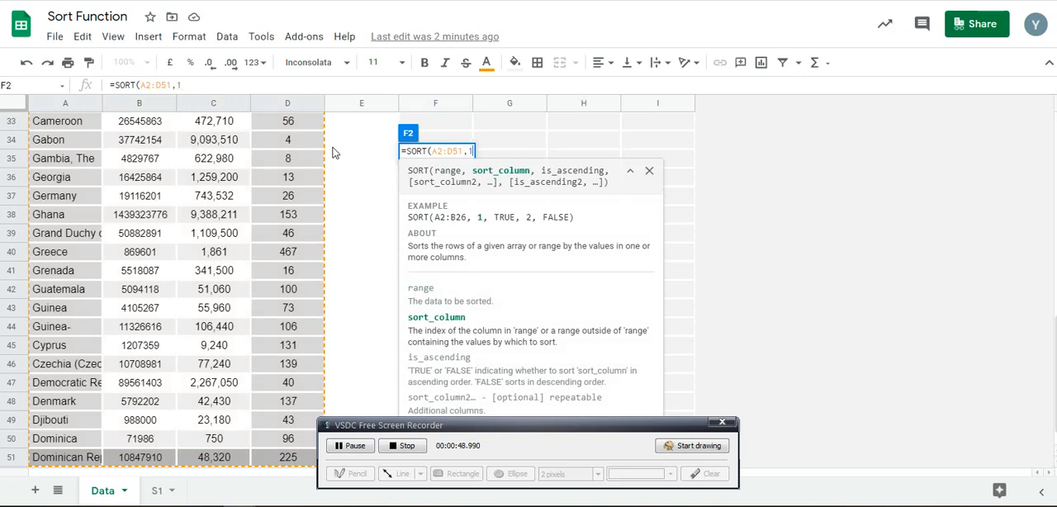
{"action": "type", "text": ","}
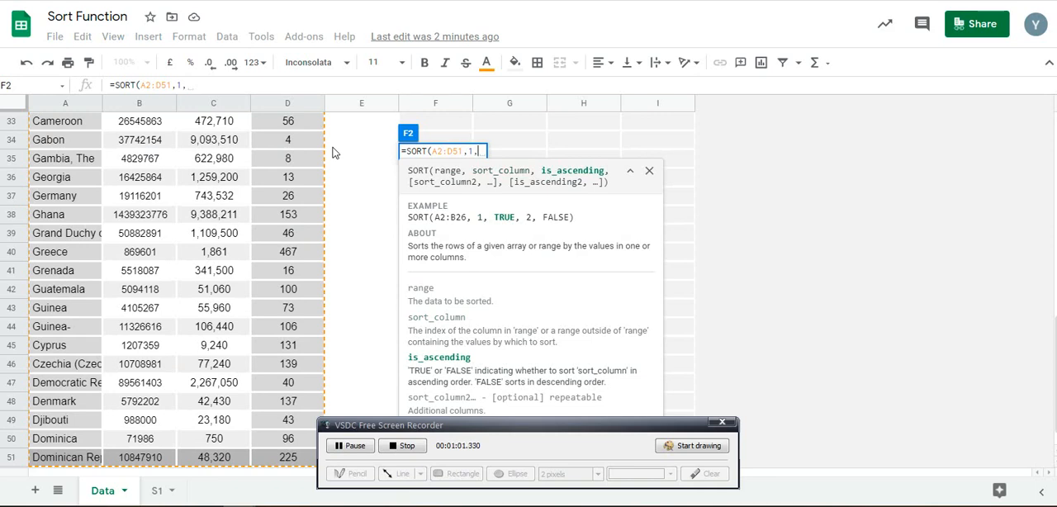
{"action": "type", "text": "1"}
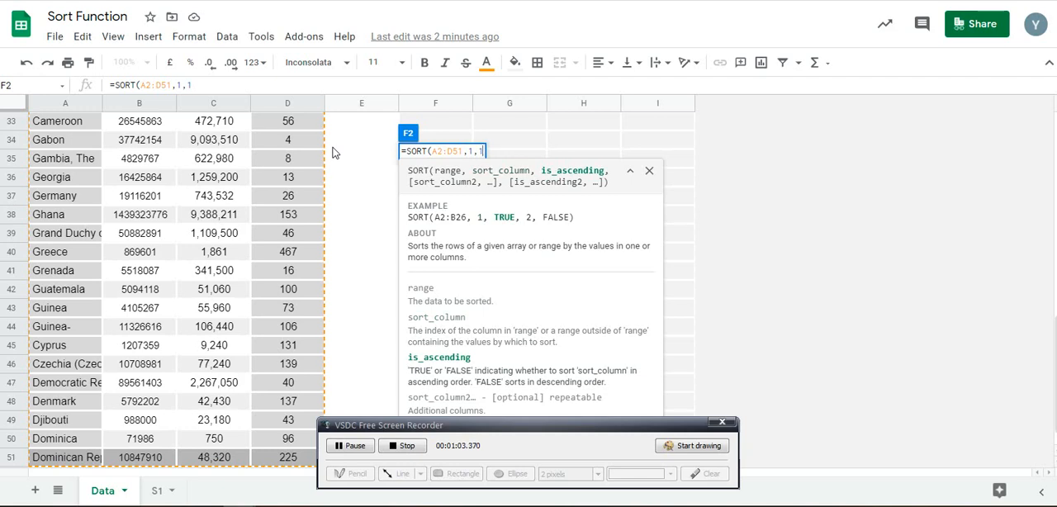
{"action": "type", "text": ")"}
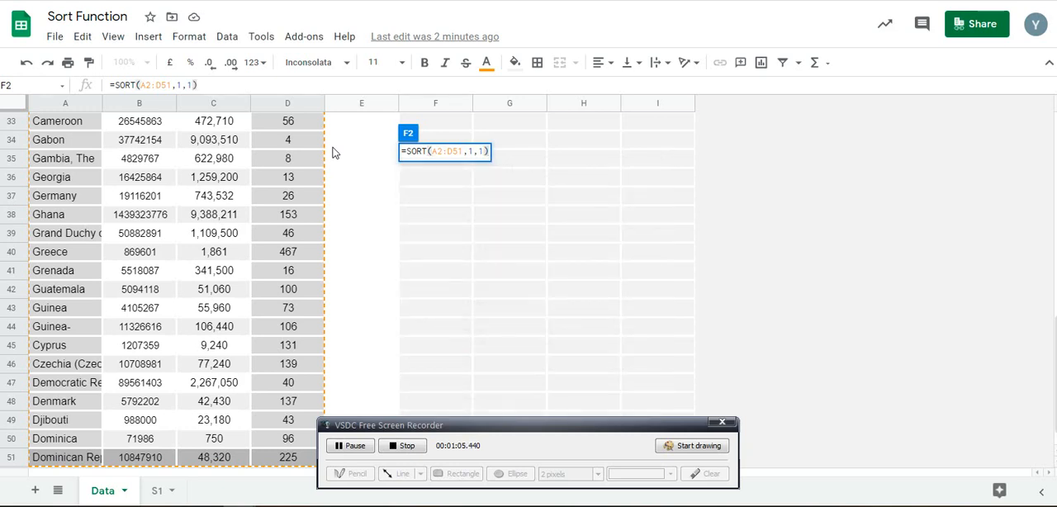
{"action": "key", "text": "Return"}
{"action": "key", "text": "Up"}
{"action": "key", "text": "Up"}
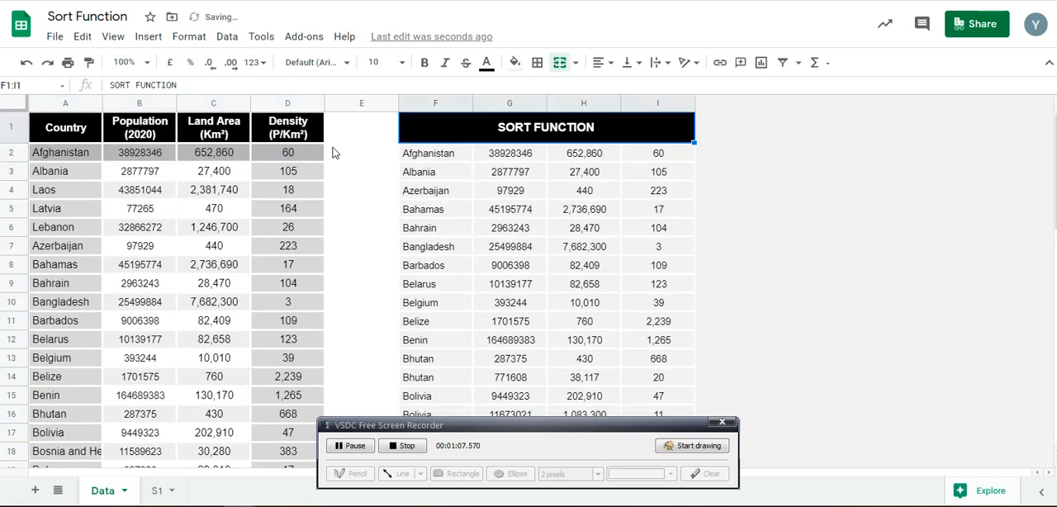
{"action": "key", "text": "Down"}
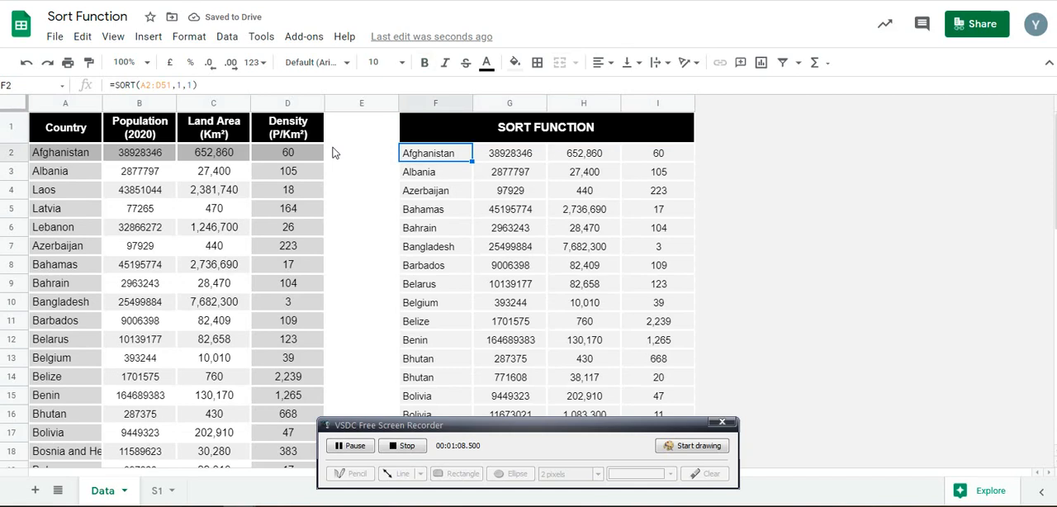
Switch the F2 SORT formula to descending order by setting its is_ascending argument to 0
{"action": "left_click", "coordinate": [196, 84]}
{"action": "key", "text": "BackSpace"}
{"action": "type", "text": "0"}
{"action": "key", "text": "Return"}
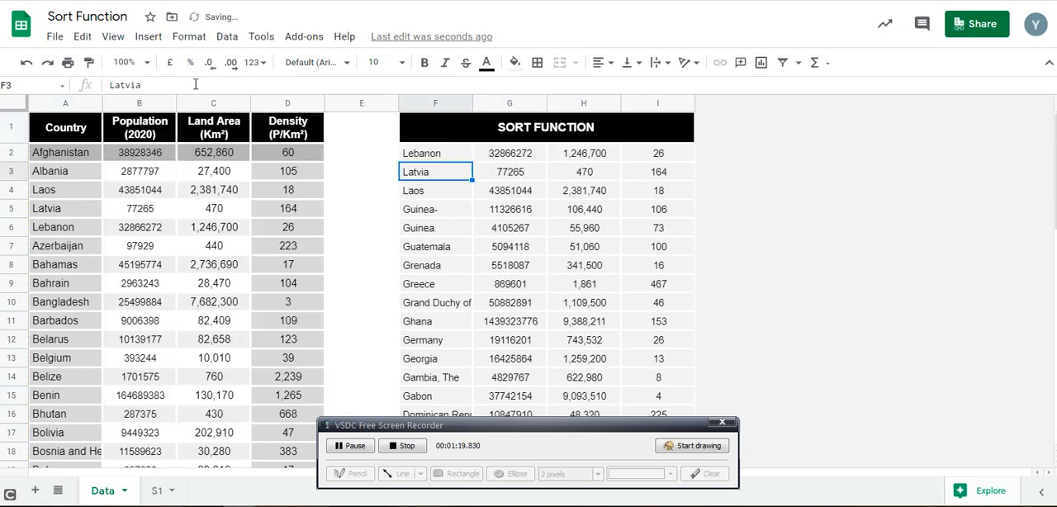
Clear the SORT formula from cell F2
{"action": "left_click", "coordinate": [440, 159]}
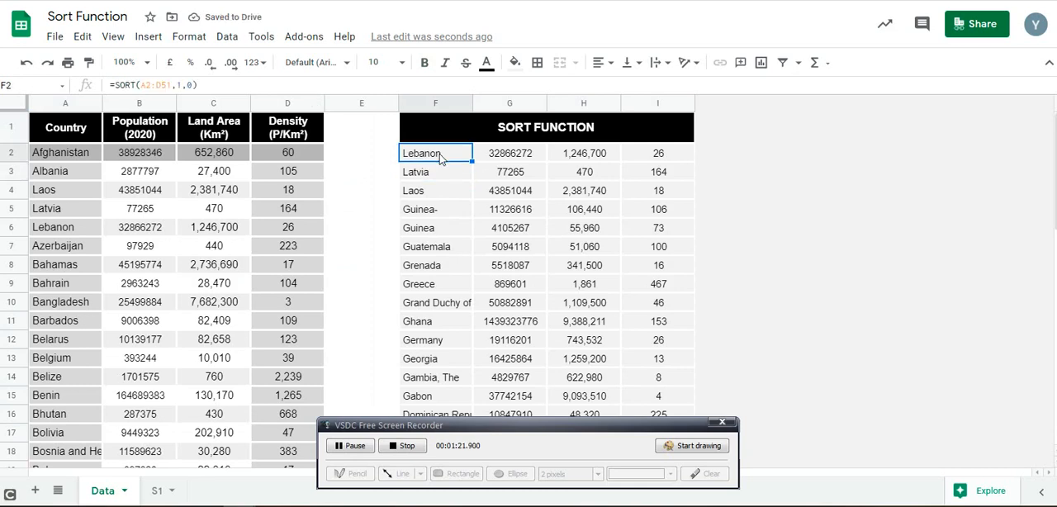
{"action": "key", "text": "Right"}
{"action": "key", "text": "Right"}
{"action": "key", "text": "Left"}
{"action": "key", "text": "Left"}
{"action": "key", "text": "Delete"}
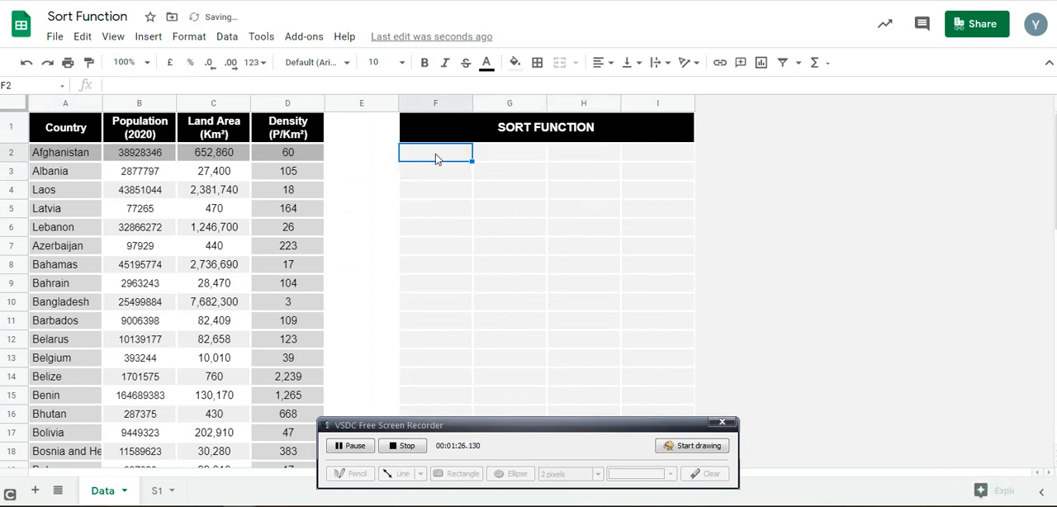
Begin a new SORT formula in cell F2 covering the range A2:D51
{"action": "type", "text": "=SORT("}
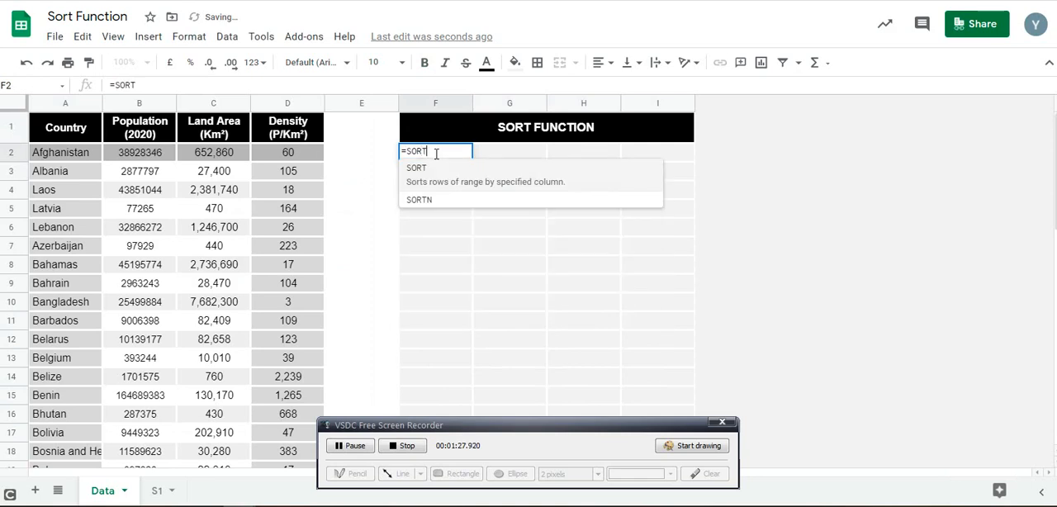
{"action": "left_click", "coordinate": [53, 156]}
{"action": "key", "text": "ctrl+shift+Right"}
{"action": "key", "text": "ctrl+shift+Down"}
Complete the formula as =SORT(A2:D51,4,0) to sort by density in descending order, and go to the sorted density column
{"action": "type", "text": ","}
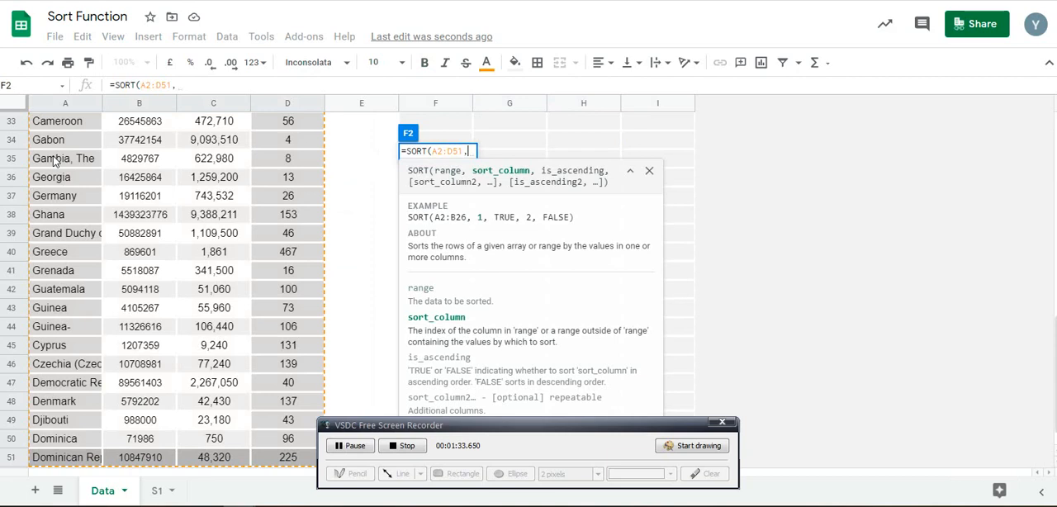
{"action": "type", "text": "4,0"}
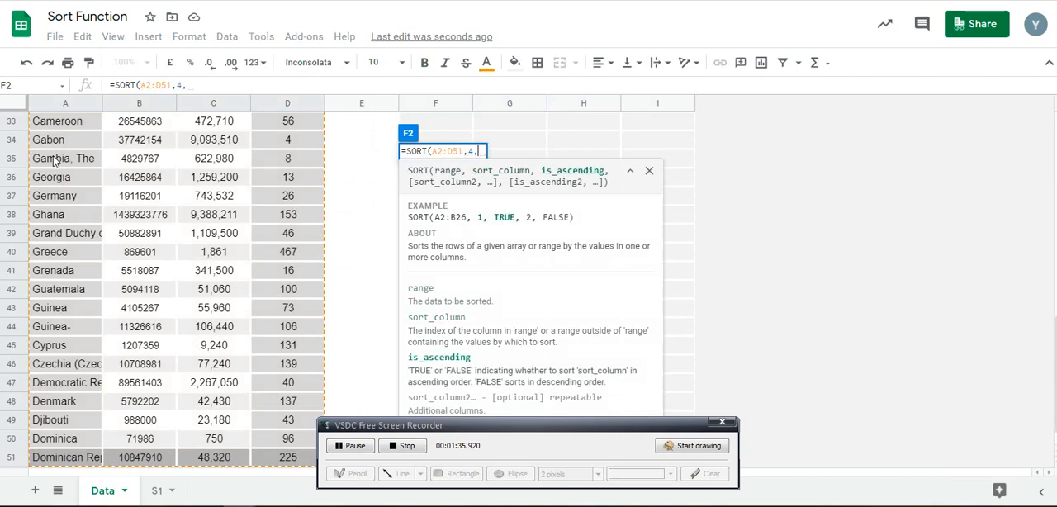
{"action": "type", "text": ")"}
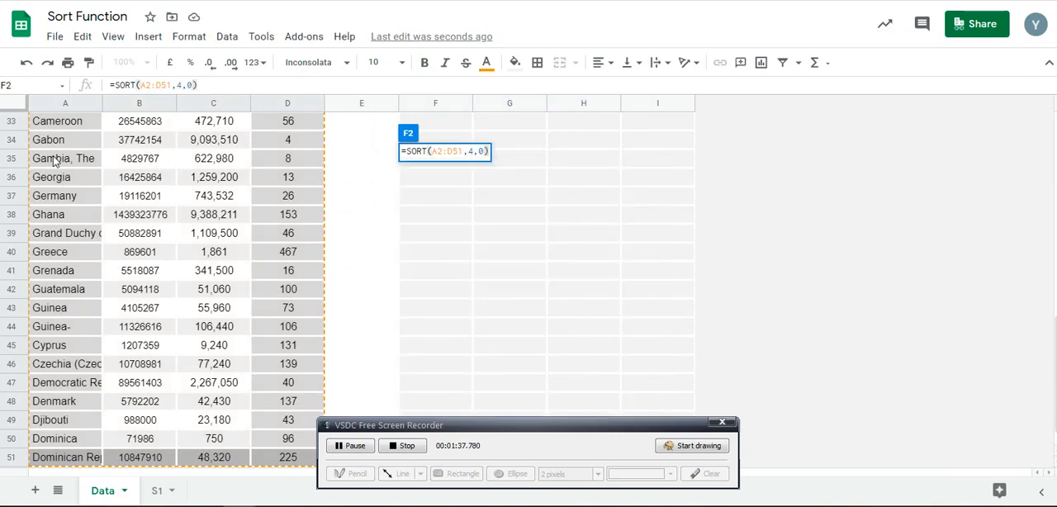
{"action": "key", "text": "Return"}
{"action": "key", "text": "Up"}
{"action": "key", "text": "Up"}
{"action": "key", "text": "Down"}
{"action": "key", "text": "Right"}
{"action": "key", "text": "Right"}
{"action": "key", "text": "Right"}
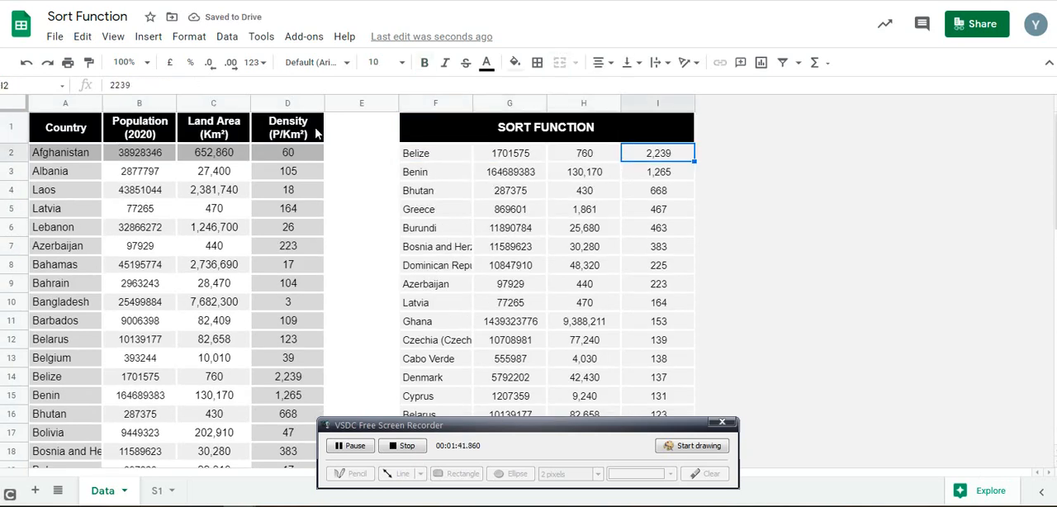
Change the F2 SORT formula to ascending order by setting its last argument to 1
{"action": "left_click", "coordinate": [411, 153]}
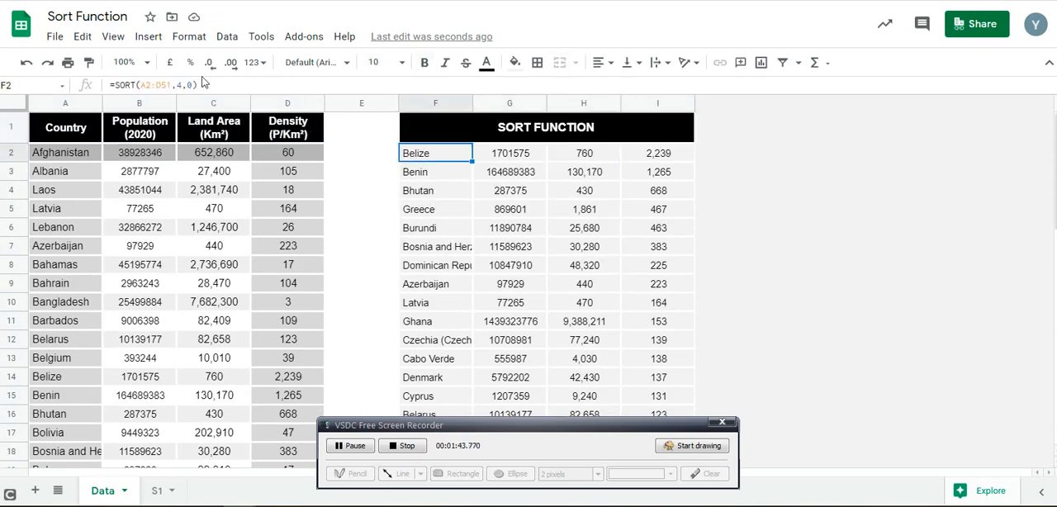
{"action": "left_click", "coordinate": [190, 85]}
{"action": "key", "text": "BackSpace"}
{"action": "type", "text": "1"}
{"action": "key", "text": "Return"}
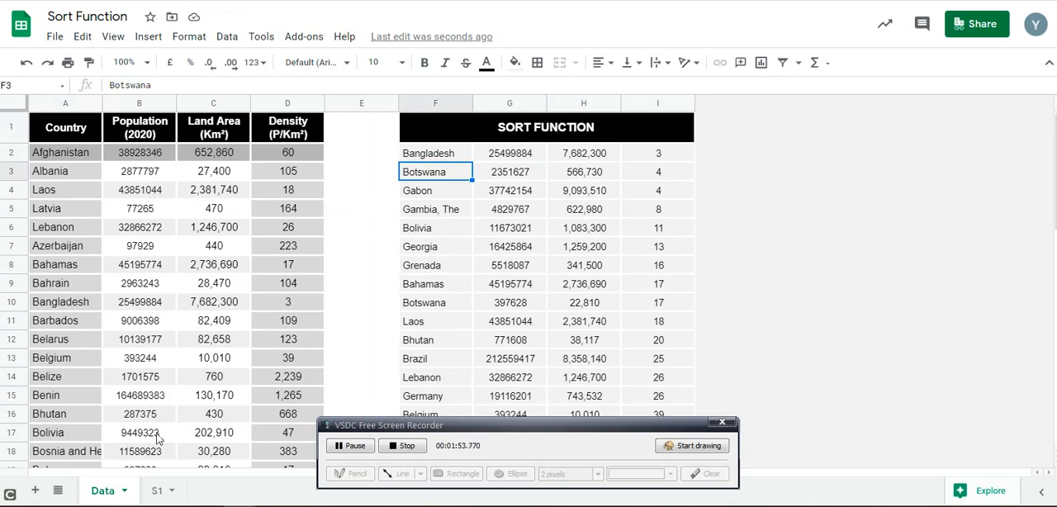
On the S1 sheet, start a SORT formula in cell E3 with A3:D14 as the range
{"action": "left_click", "coordinate": [157, 491]}
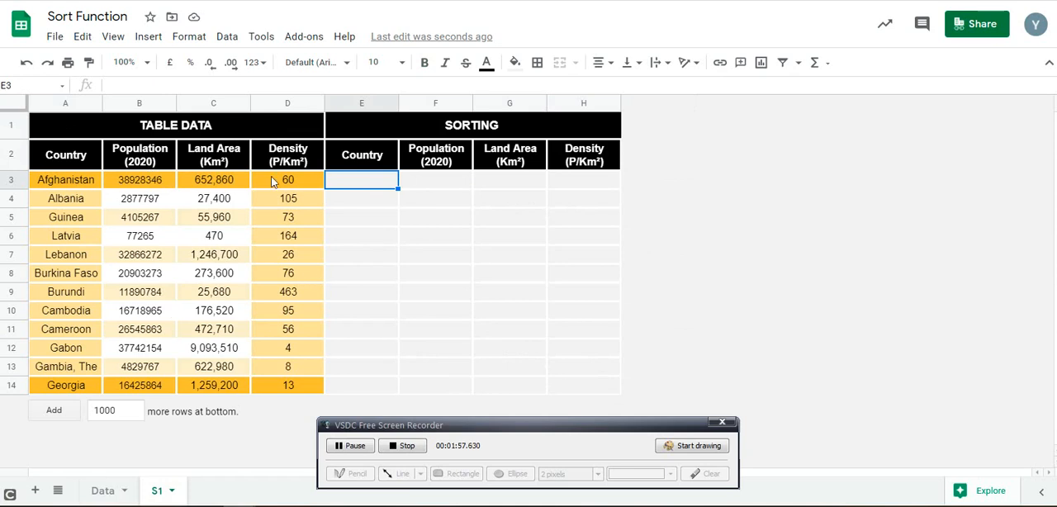
{"action": "type", "text": "="}
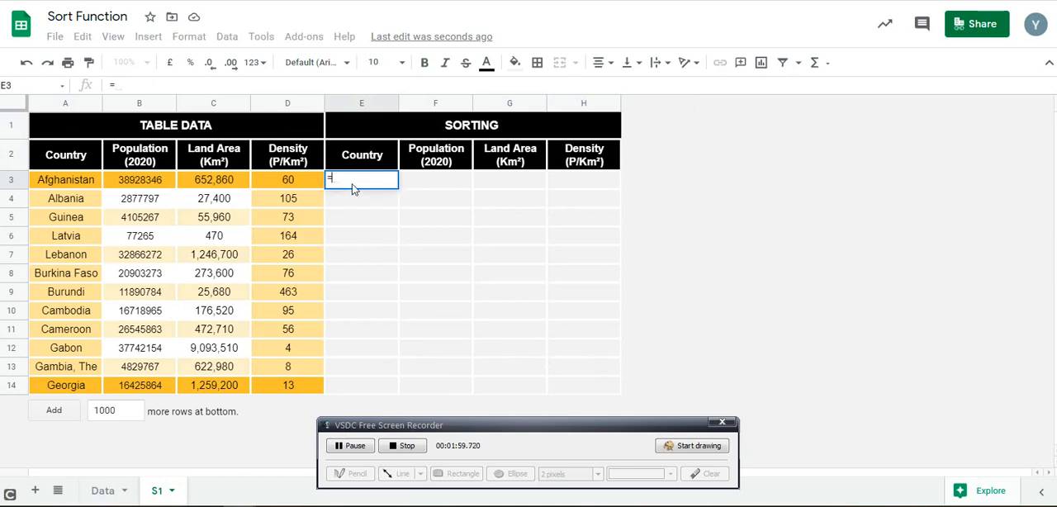
{"action": "type", "text": "SORT"}
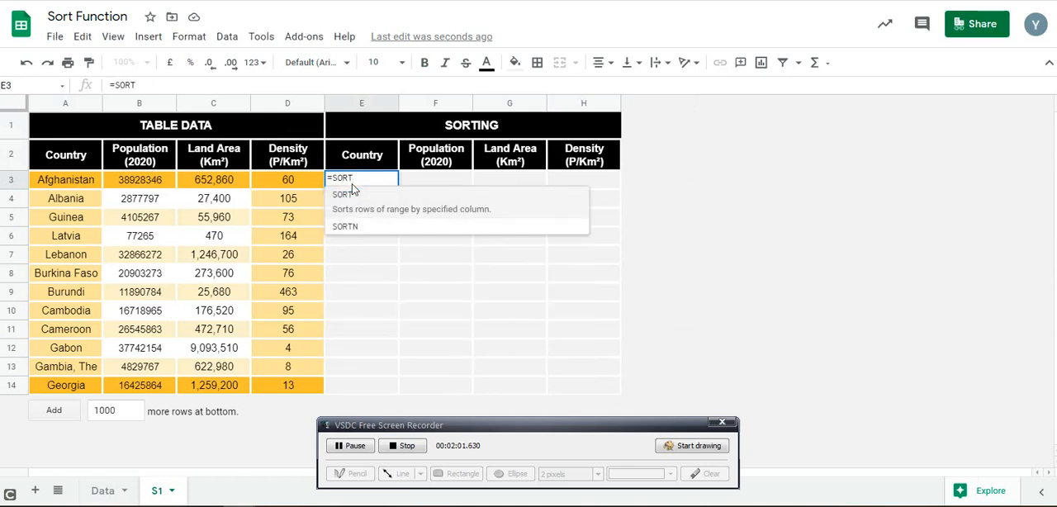
{"action": "type", "text": "("}
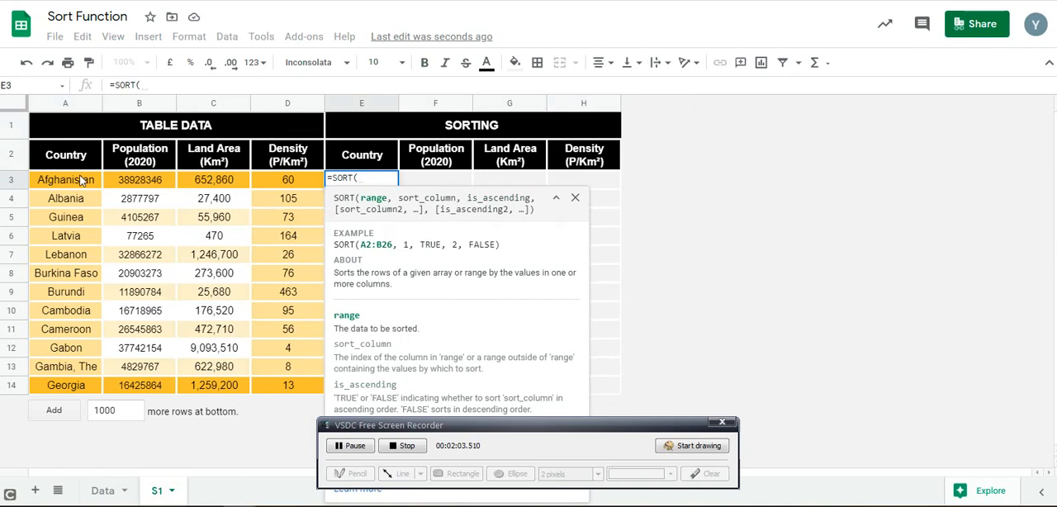
{"action": "left_click", "coordinate": [81, 180]}
{"action": "key", "text": "ctrl+shift+Right"}
{"action": "key", "text": "ctrl+shift+Down"}
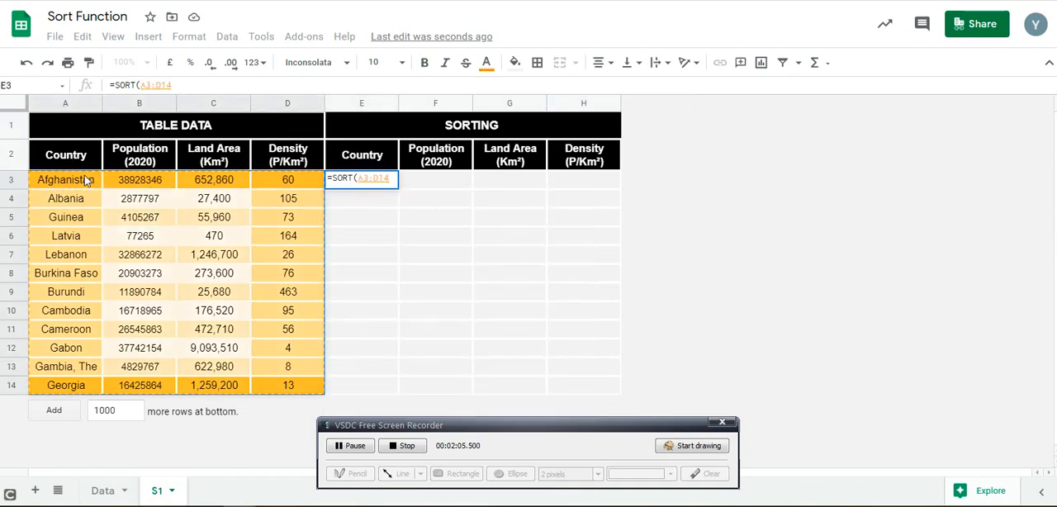
Complete the E3 formula with sort column 1 and descending value 0, giving =SORT(A3:D14,1,0)
{"action": "type", "text": ","}
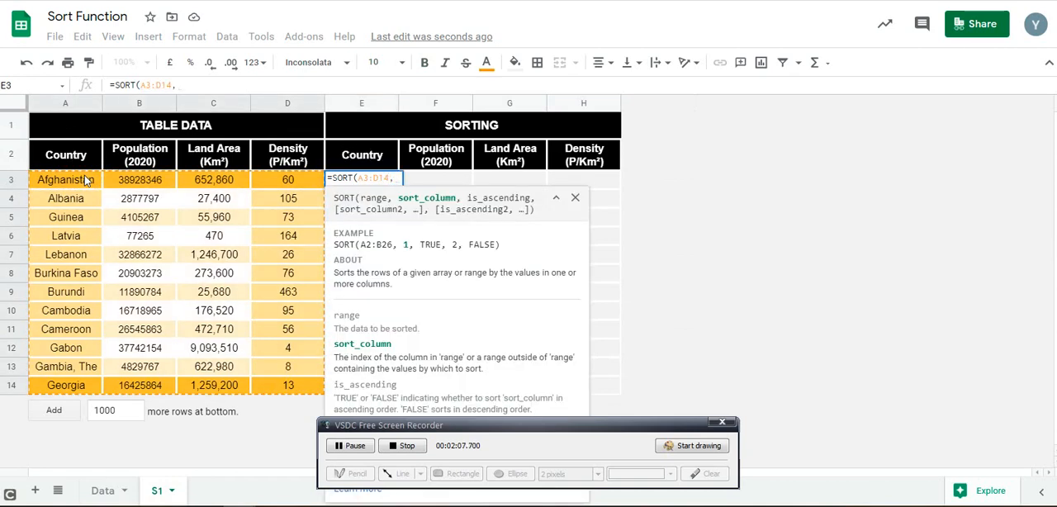
{"action": "type", "text": "1,0"}
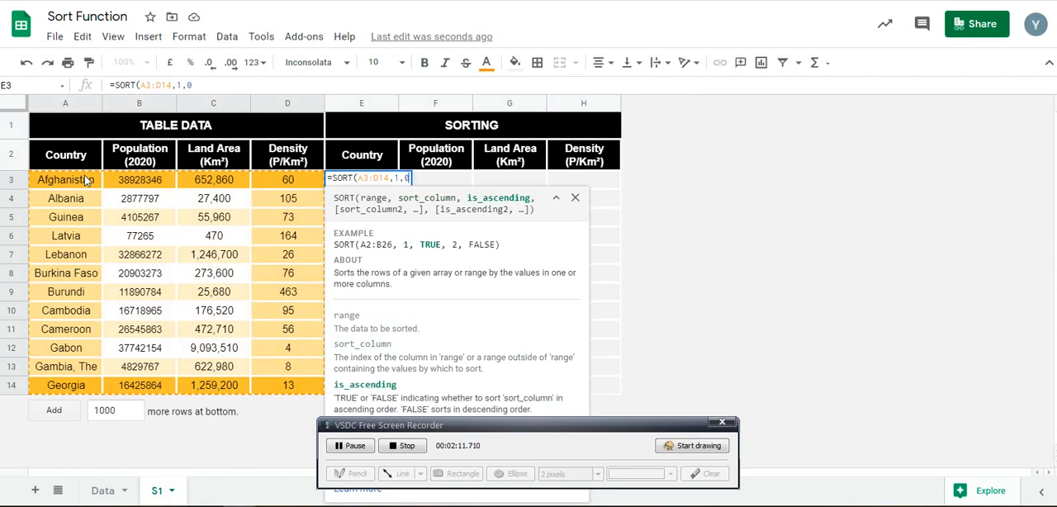
{"action": "type", "text": ")"}
{"action": "key", "text": "Return"}
{"action": "key", "text": "Up"}
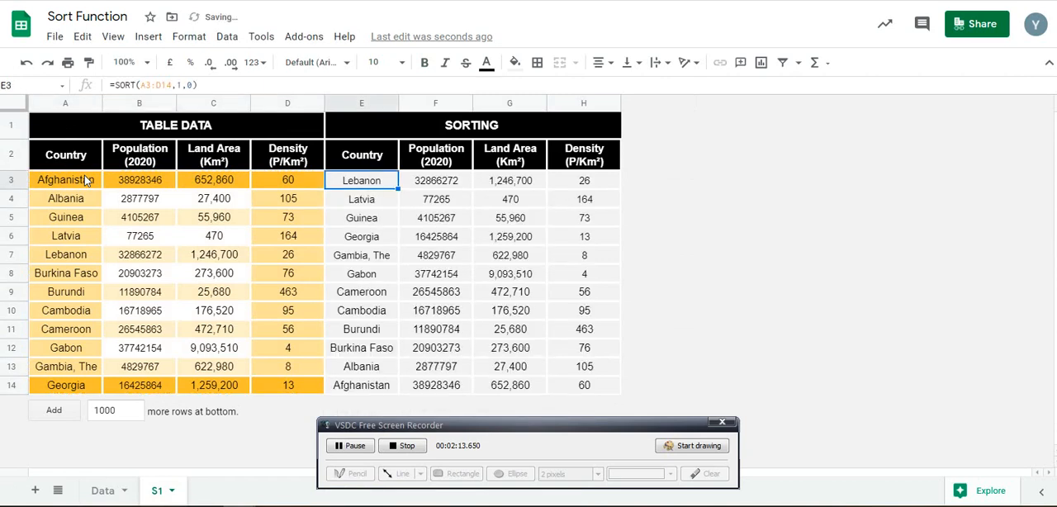
{"action": "key", "text": "Right"}
{"action": "key", "text": "Right"}
{"action": "key", "text": "Left"}
{"action": "key", "text": "Left"}
{"action": "key", "text": "Left"}
{"action": "key", "text": "Right"}
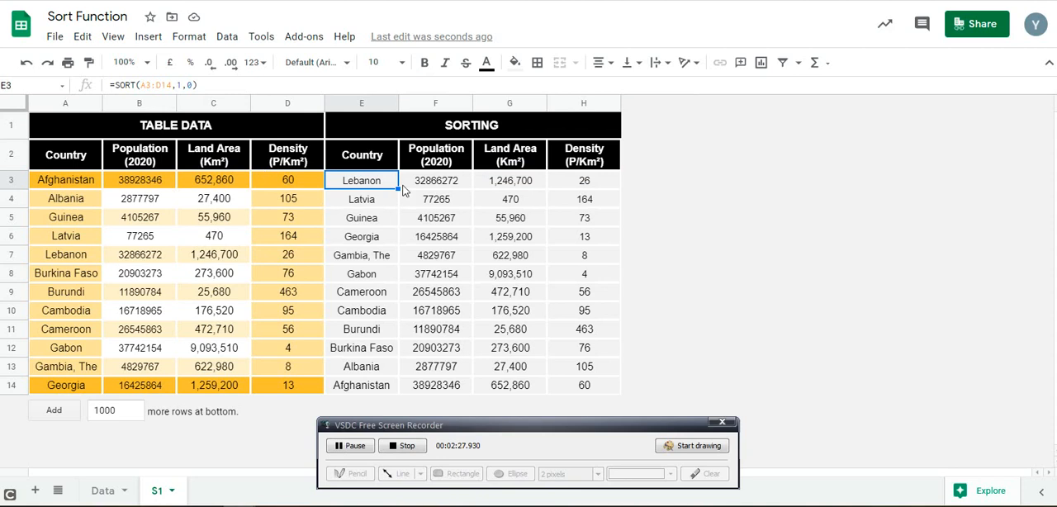
Edit the E3 formula to =SORT(A3:D14,4,1) so the table sorts by density in ascending order
{"action": "double_click", "coordinate": [182, 85]}
{"action": "key", "text": "BackSpace"}
{"action": "type", "text": "4"}
{"action": "key", "text": "Right"}
{"action": "key", "text": "Delete"}
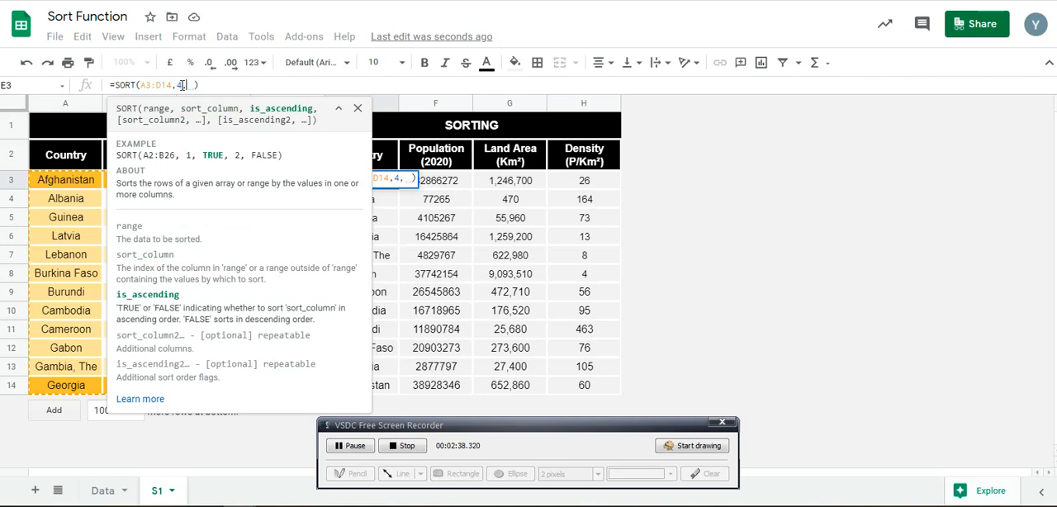
{"action": "type", "text": "1"}
{"action": "key", "text": "Return"}
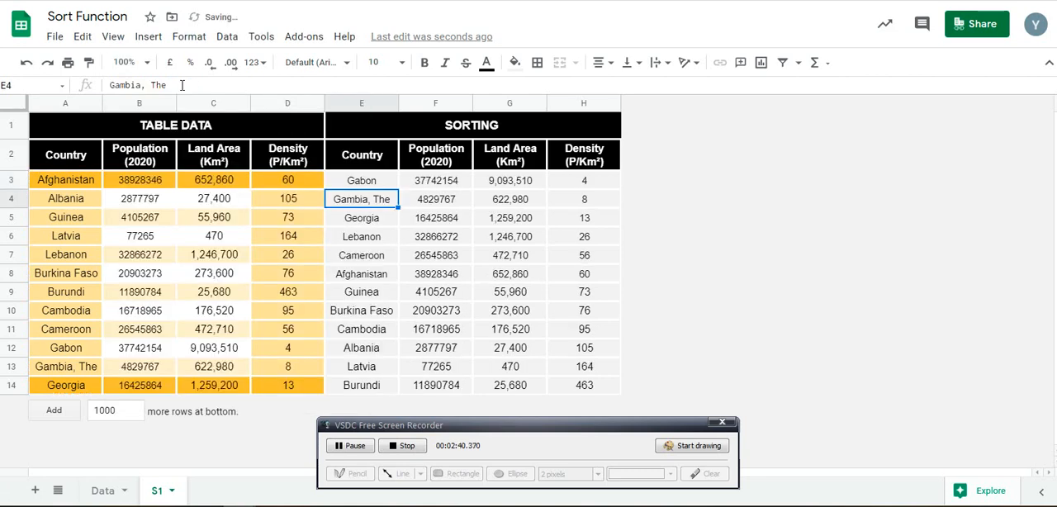
{"action": "key", "text": "Up"}
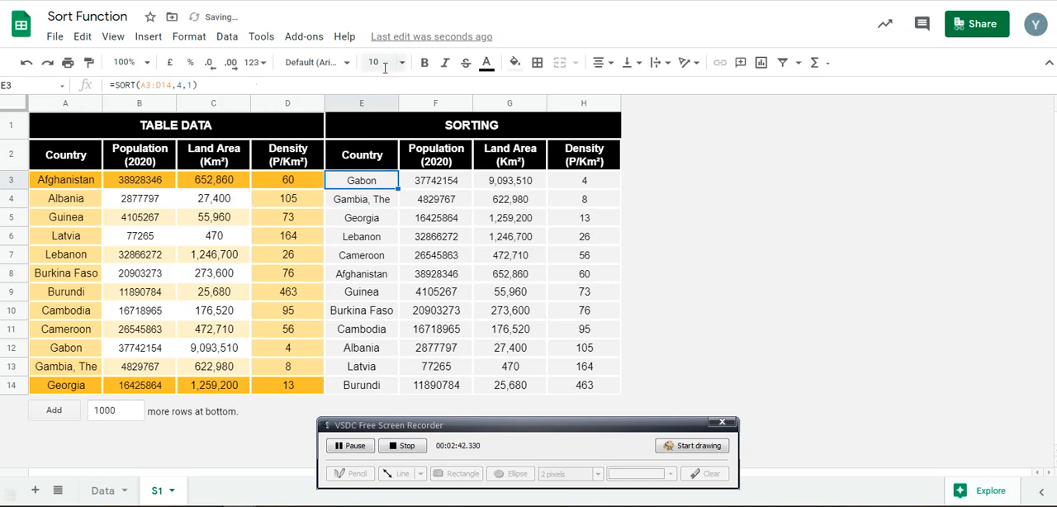
Check the first sorted density value and clear the SORT formula from cell E3
{"action": "left_click", "coordinate": [569, 182]}
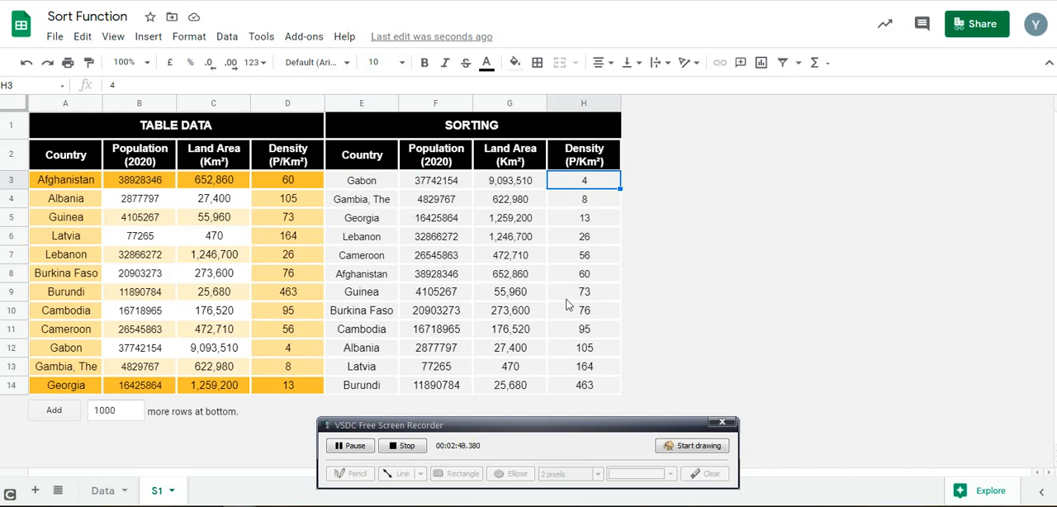
{"action": "left_click", "coordinate": [350, 187]}
{"action": "key", "text": "Delete"}
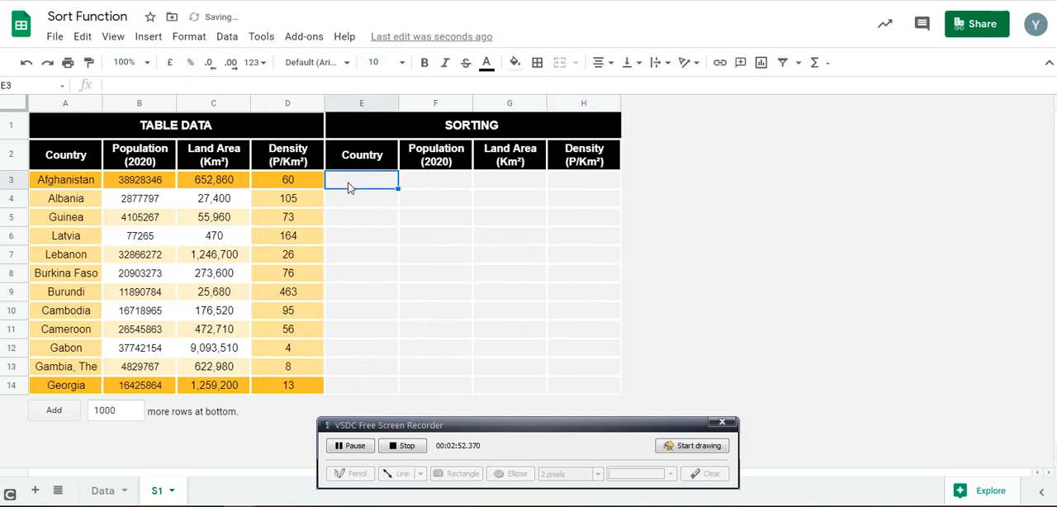
Enter =SORT(A3:A14) in cell E3 to sort the country names with the default order
{"action": "type", "text": "=SORT("}
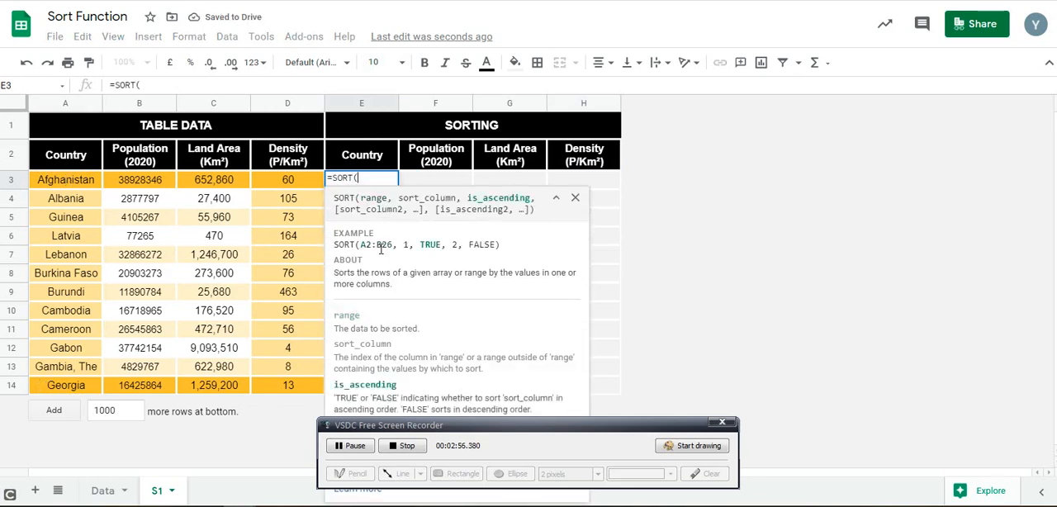
{"action": "key", "text": "Left"}
{"action": "key", "text": "Left"}
{"action": "key", "text": "Left"}
{"action": "key", "text": "Left"}
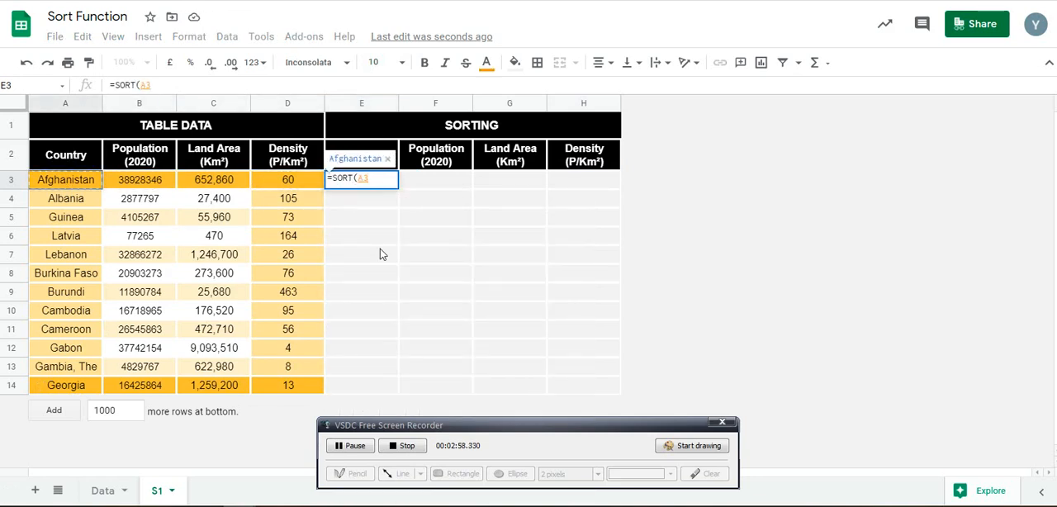
{"action": "key", "text": "ctrl+shift+Down"}
{"action": "key", "text": "Return"}
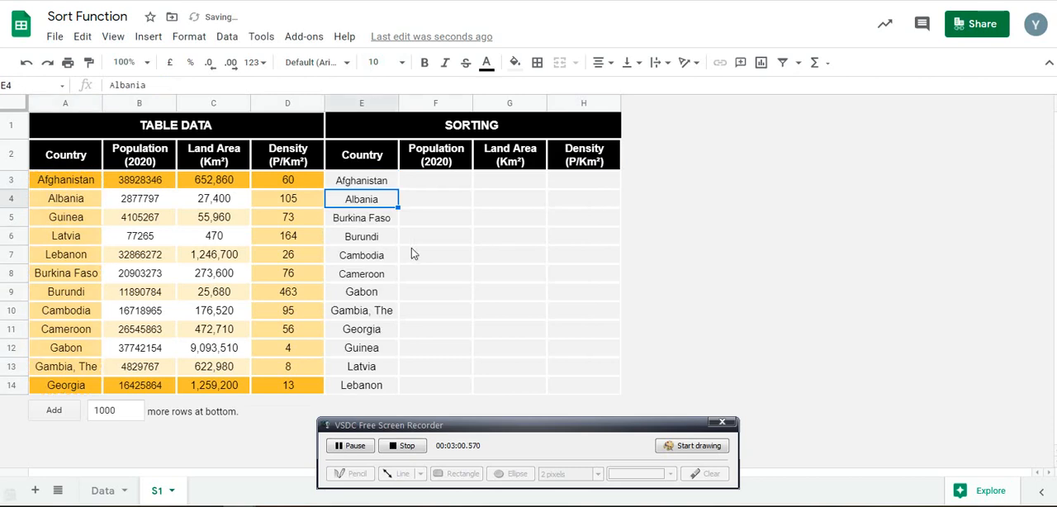
Enter =SORT(D3:D14) in cell H3 to sort only the density values with the default order
{"action": "key", "text": "Right"}
{"action": "key", "text": "Up"}
{"action": "key", "text": "Right"}
{"action": "key", "text": "Right"}
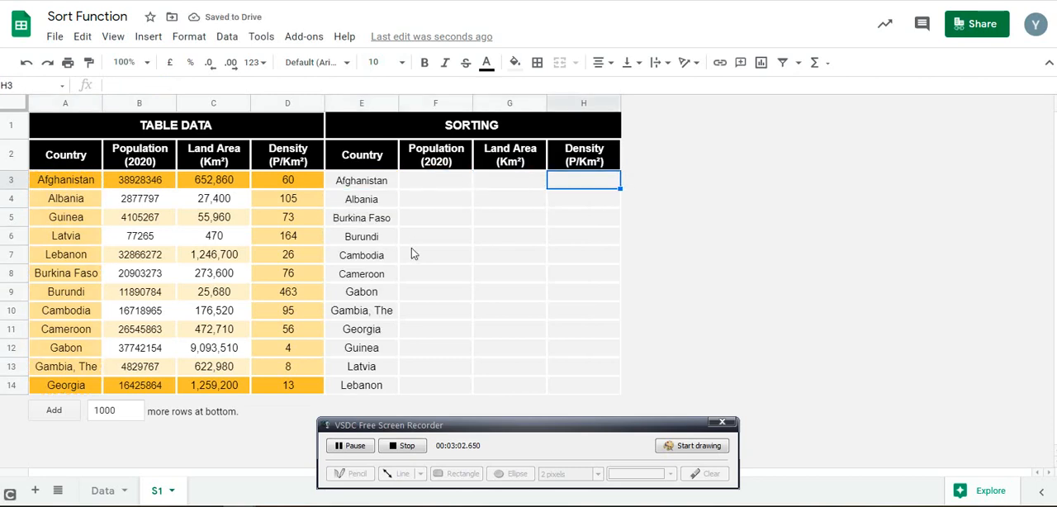
{"action": "type", "text": "=SORT("}
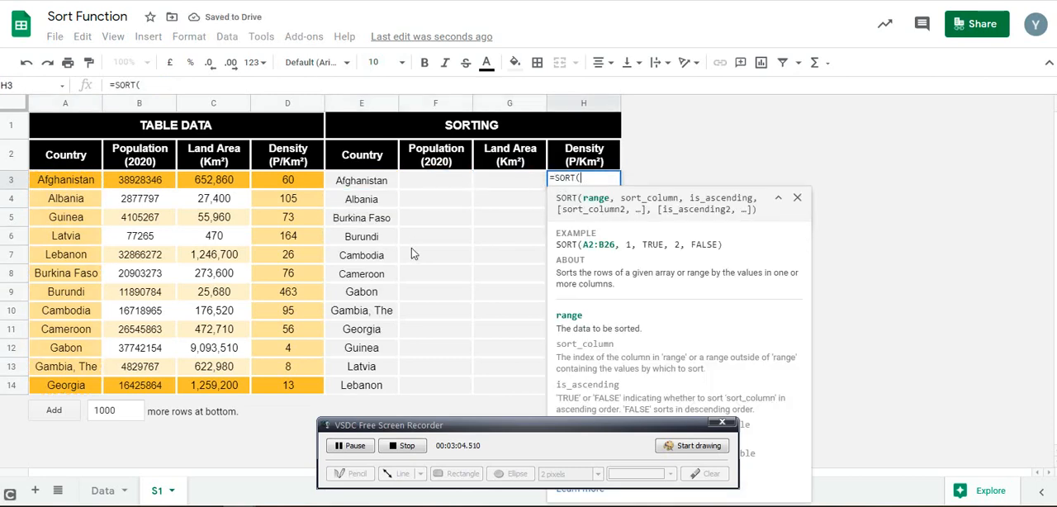
{"action": "key", "text": "Left"}
{"action": "key", "text": "Left"}
{"action": "key", "text": "Left"}
{"action": "key", "text": "Left"}
{"action": "key", "text": "Left"}
{"action": "key", "text": "Right"}
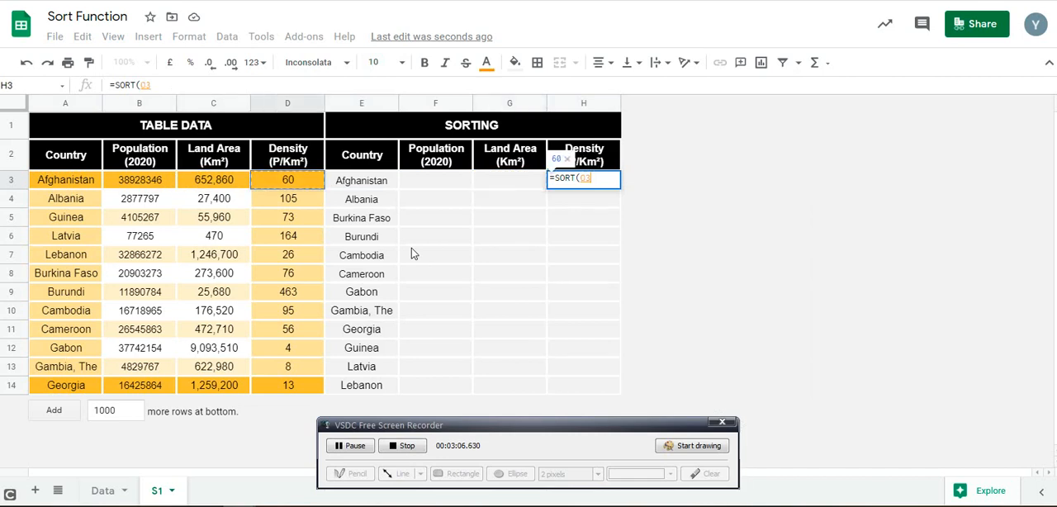
{"action": "key", "text": "ctrl+shift+Down"}
{"action": "type", "text": ")"}
{"action": "key", "text": "Return"}
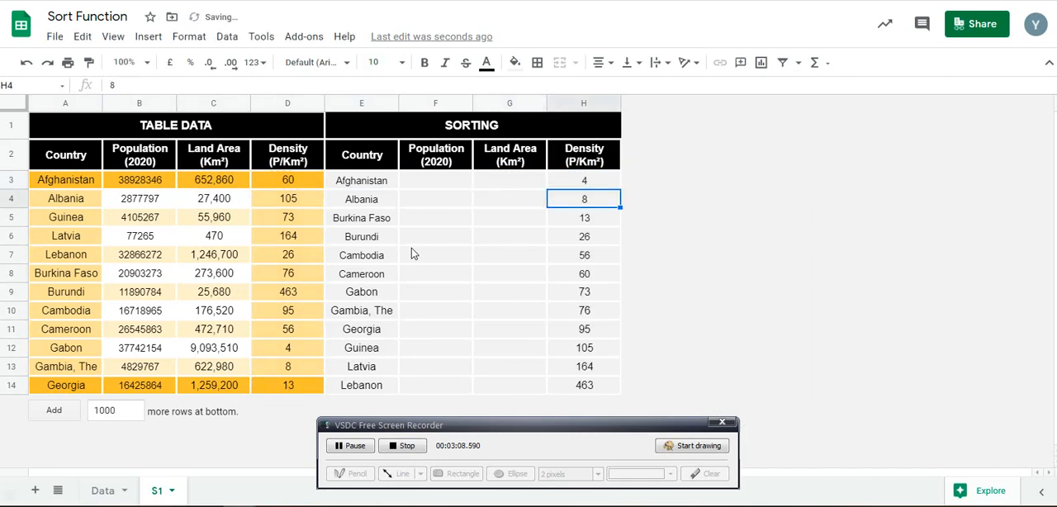
Clear the single-column SORT formulas from cells H3 and E3
{"action": "key", "text": "Up"}
{"action": "key", "text": "Delete"}
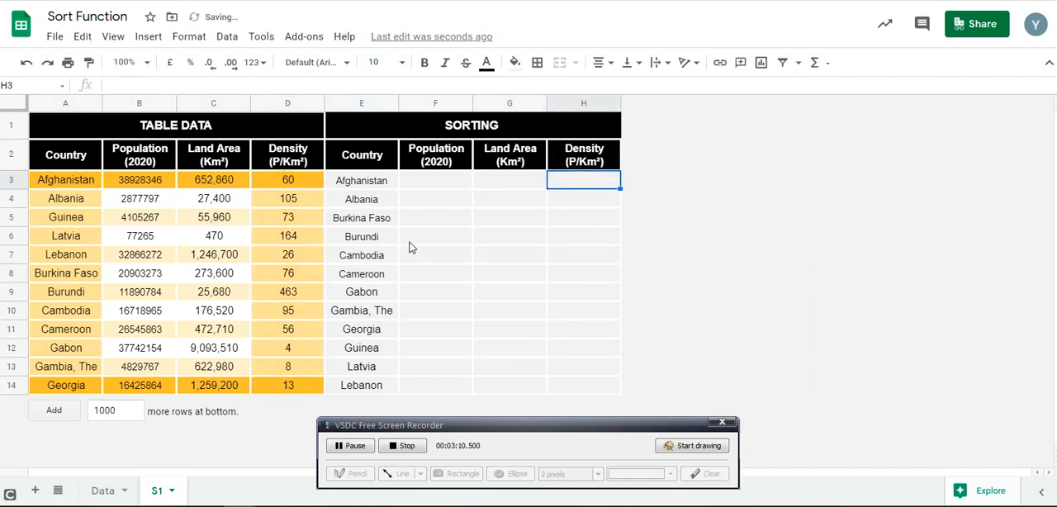
{"action": "key", "text": "Left"}
{"action": "key", "text": "Left"}
{"action": "key", "text": "Left"}
{"action": "key", "text": "Delete"}
Enter =SORT(A3:D14,4,0) in cell E3 to sort the whole table by density in descending order
{"action": "type", "text": "=SORT("}
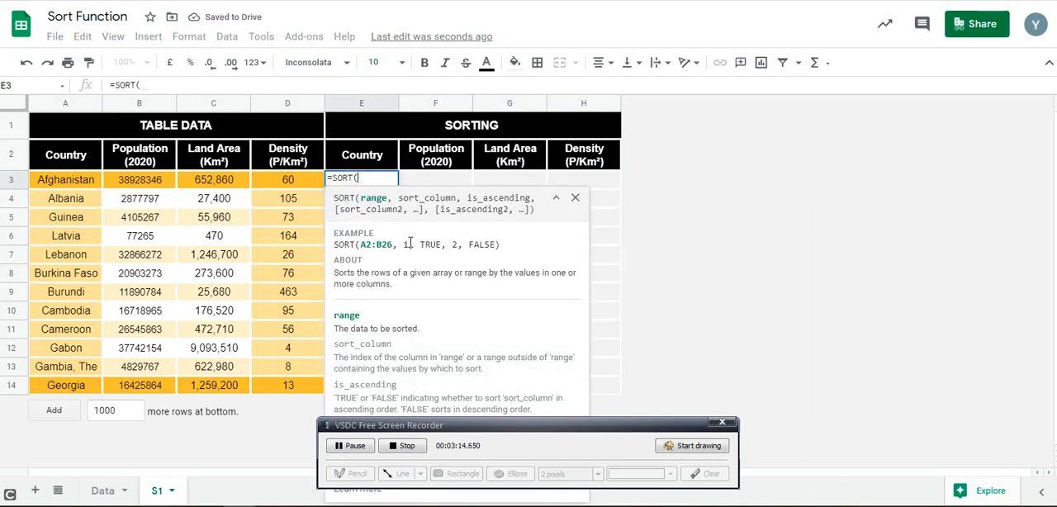
{"action": "left_click", "coordinate": [89, 185]}
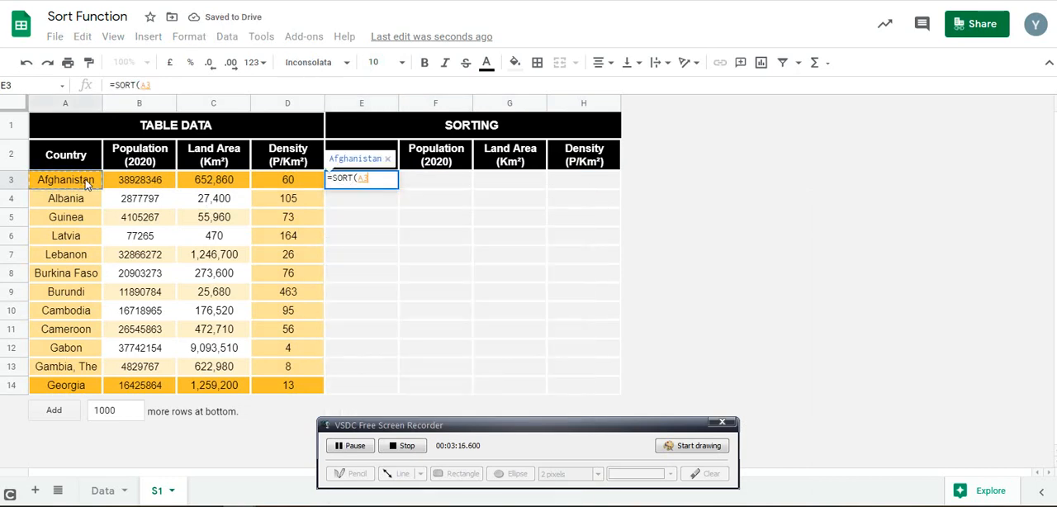
{"action": "key", "text": "ctrl+shift+Right"}
{"action": "key", "text": "ctrl+shift+Down"}
{"action": "type", "text": ","}
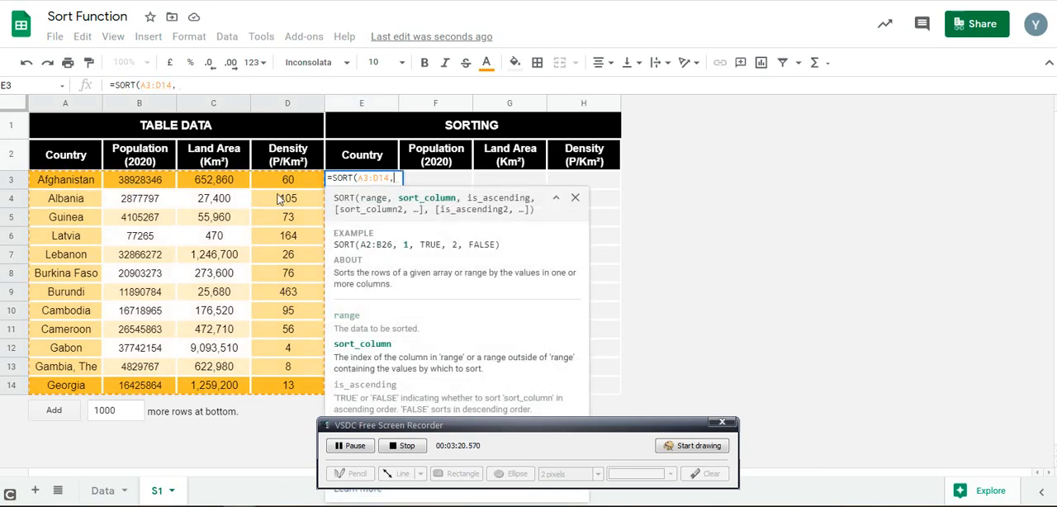
{"action": "type", "text": "4,0"}
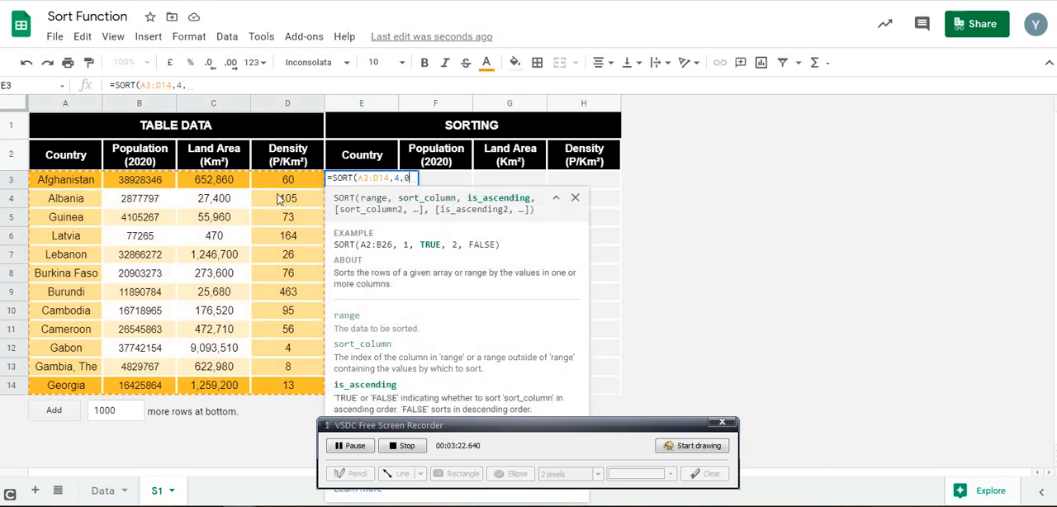
{"action": "type", "text": ")"}
{"action": "key", "text": "Return"}
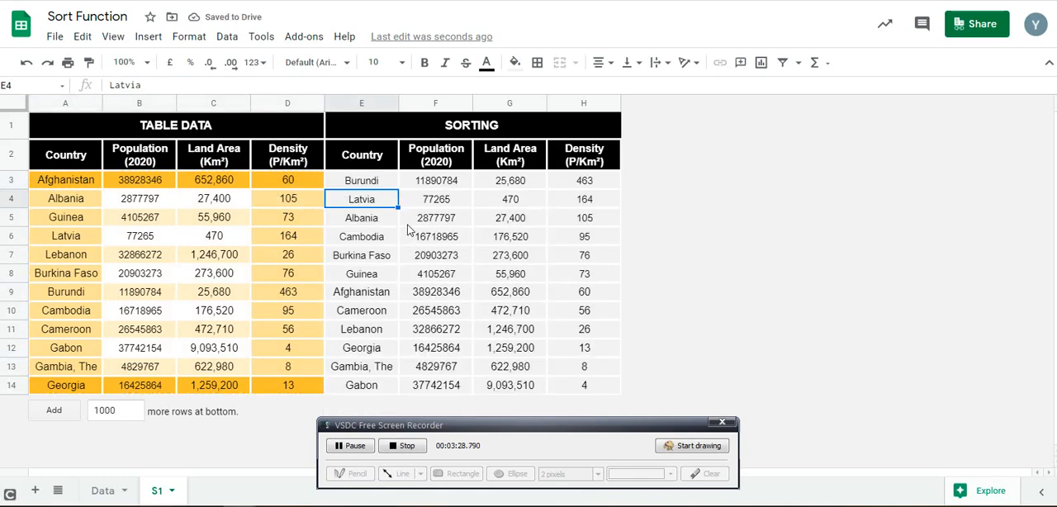
Review the descending density formula in cell E3 and clear it from the cell
{"action": "left_click", "coordinate": [376, 184]}
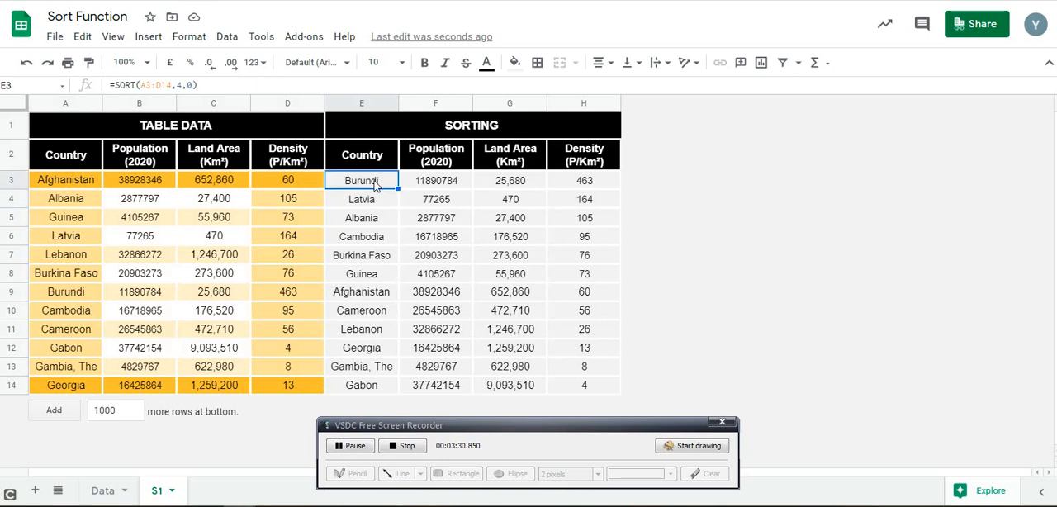
{"action": "left_click", "coordinate": [87, 186]}
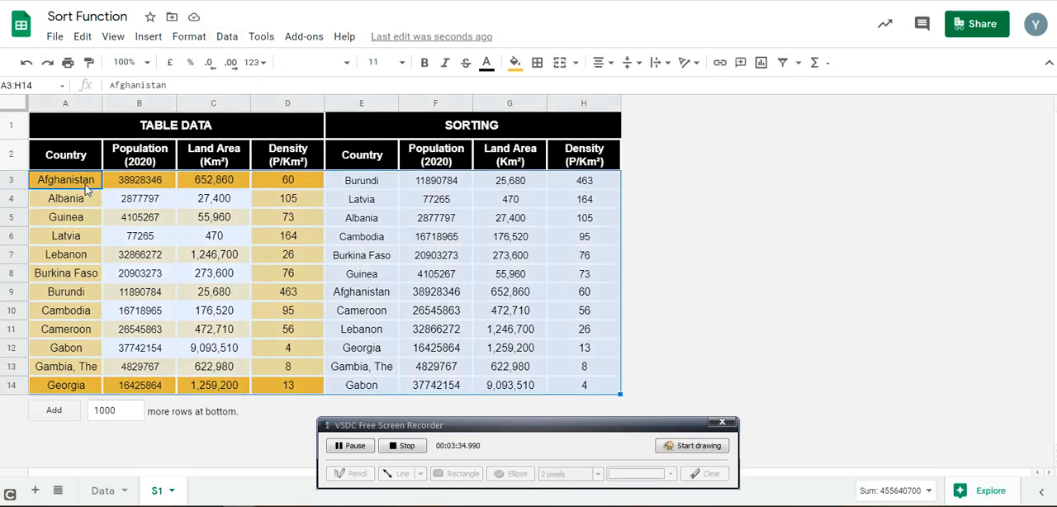
{"action": "left_click", "coordinate": [346, 181]}
{"action": "key", "text": "Delete"}
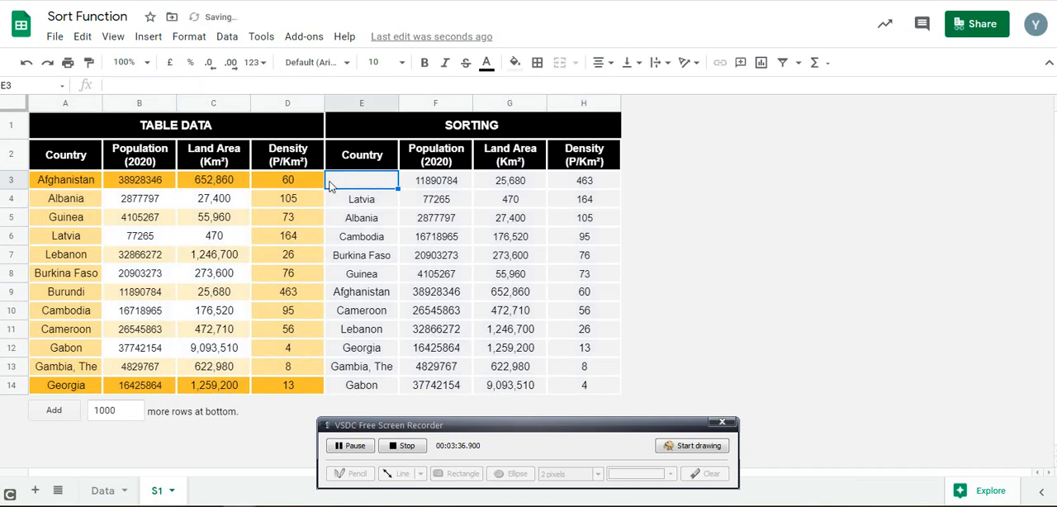
{"action": "left_click", "coordinate": [53, 185]}
{"action": "key", "text": "ctrl+shift+Right"}
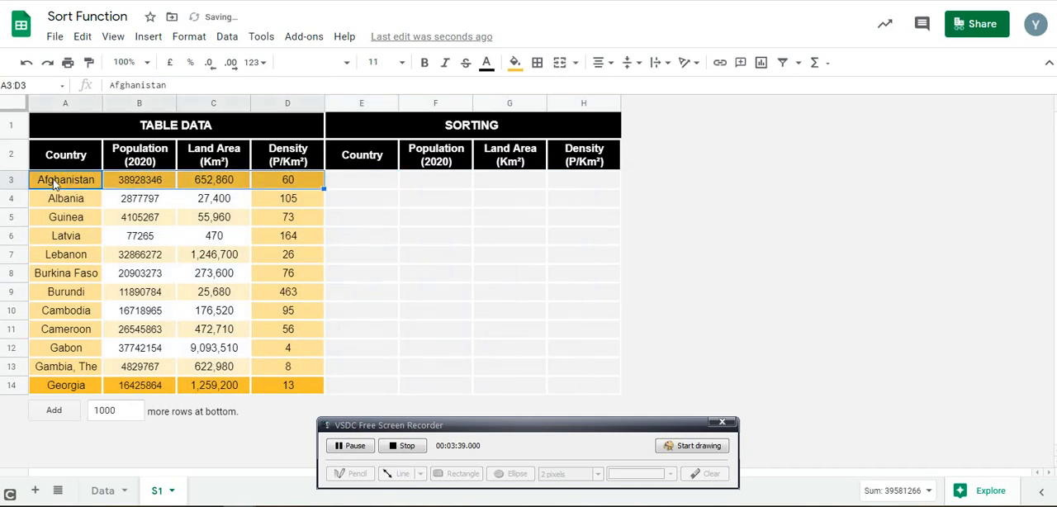
{"action": "key", "text": "ctrl+shift+Down"}
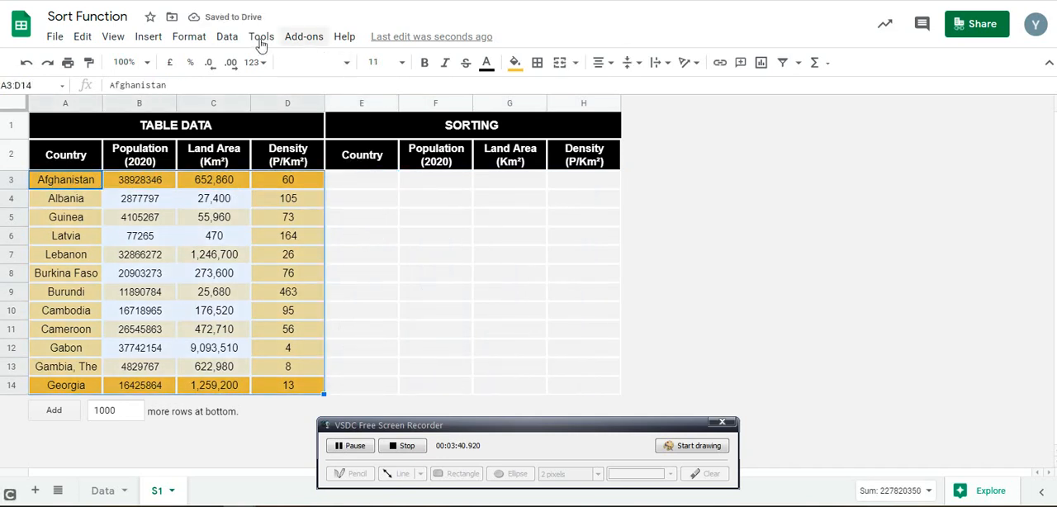
{"action": "left_click", "coordinate": [228, 39]}
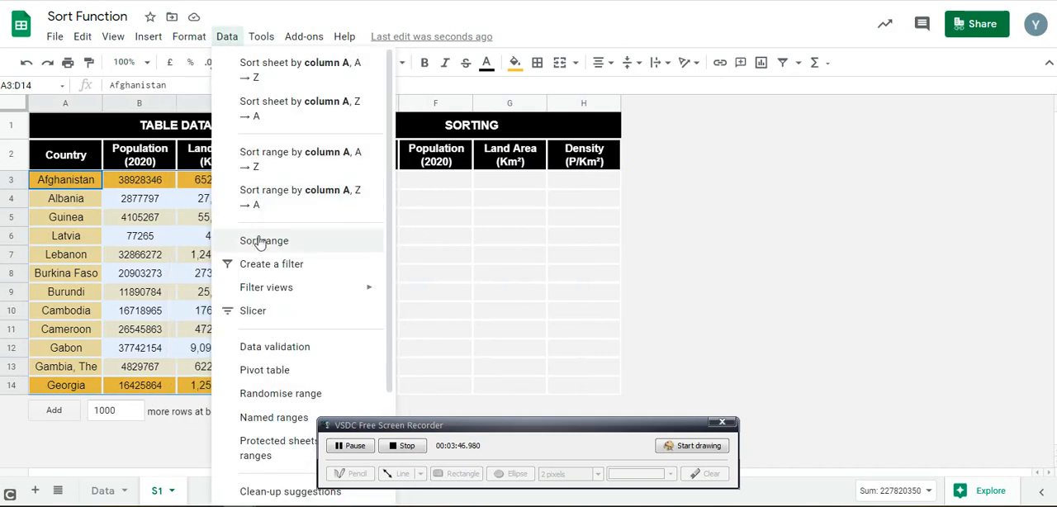
{"action": "left_click", "coordinate": [259, 241]}
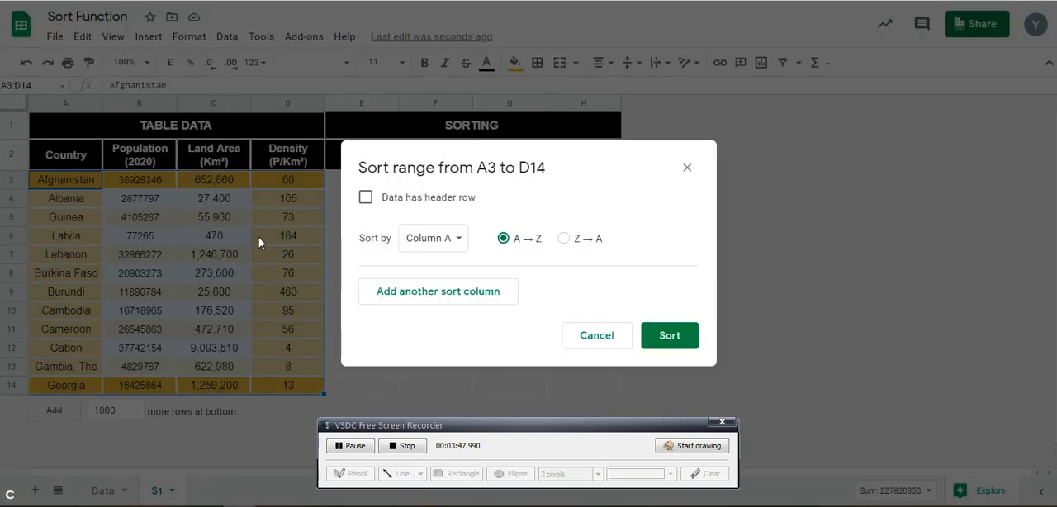
{"action": "left_click", "coordinate": [365, 198]}
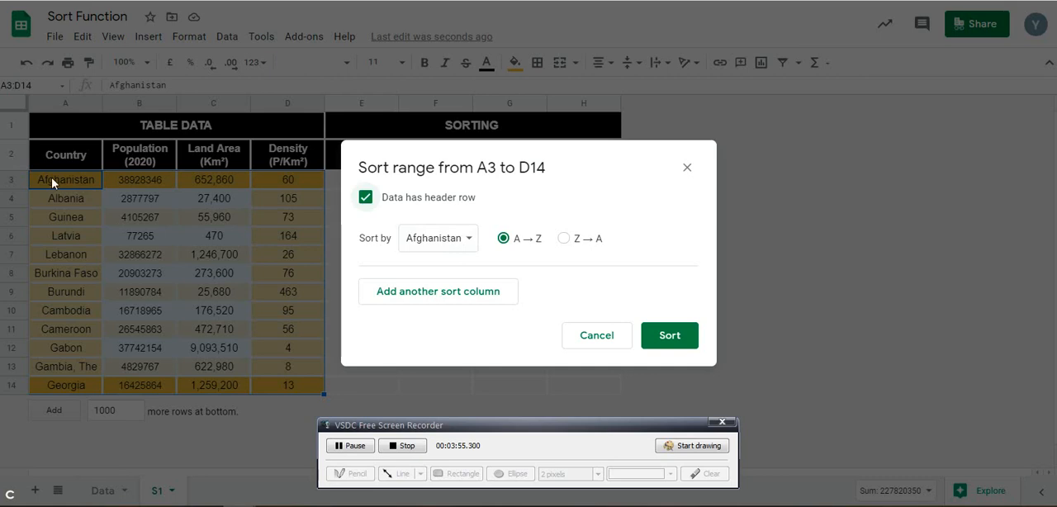
{"action": "left_click", "coordinate": [585, 336]}
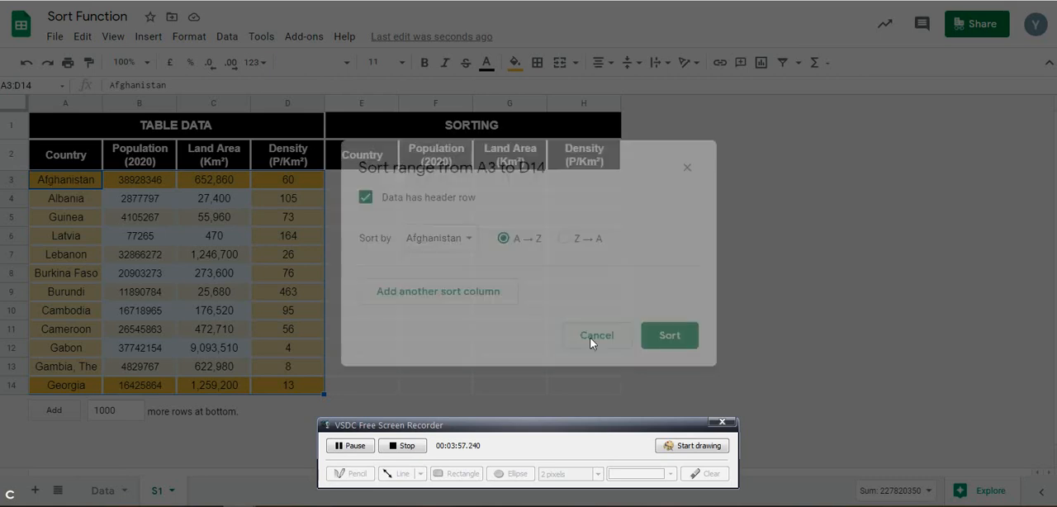
{"action": "left_click", "coordinate": [348, 225]}
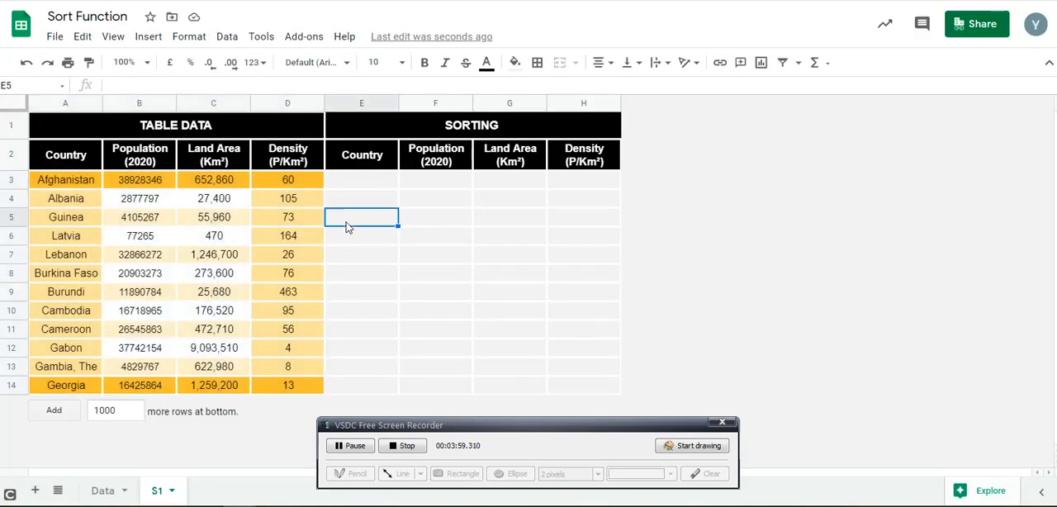
Select A2:D14 including the headers, open the sort range settings and mark the data as having a header row
{"action": "left_click", "coordinate": [73, 149]}
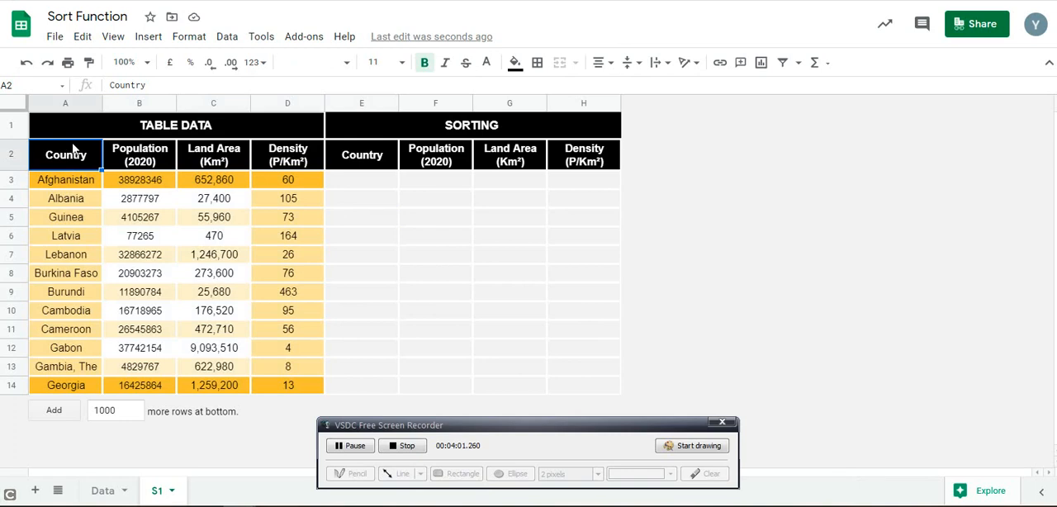
{"action": "key", "text": "shift+Right"}
{"action": "key", "text": "shift+Right"}
{"action": "key", "text": "shift+Right"}
{"action": "key", "text": "ctrl+shift+Down"}
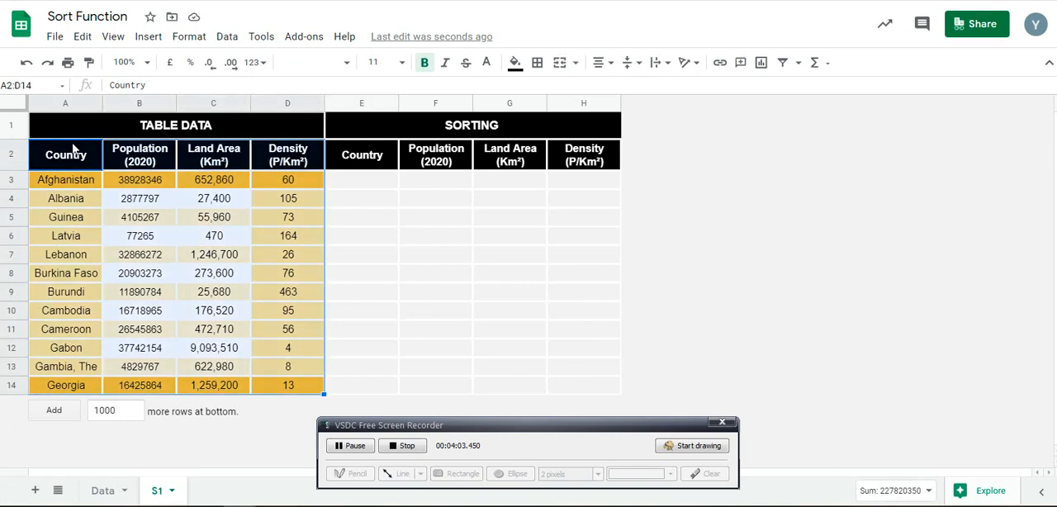
{"action": "left_click", "coordinate": [226, 38]}
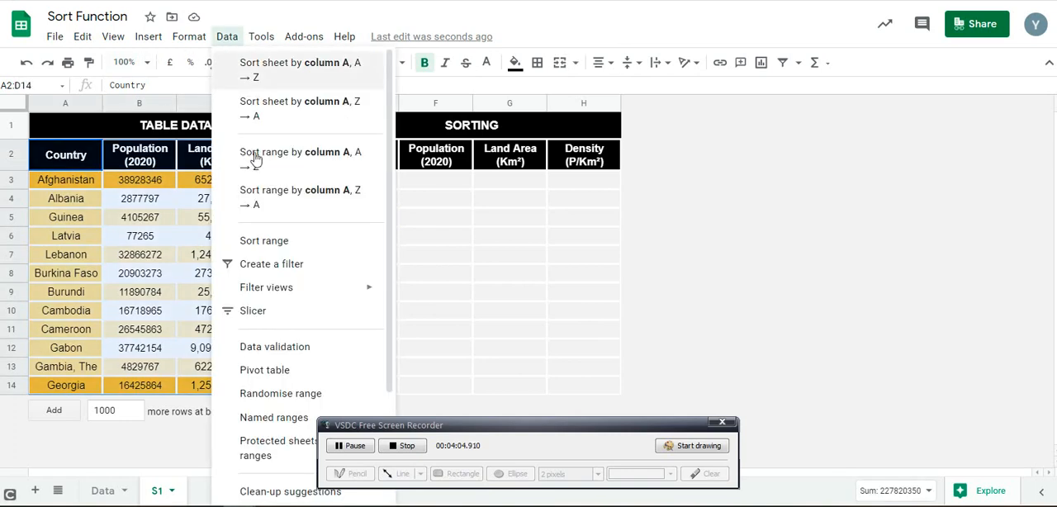
{"action": "left_click", "coordinate": [254, 242]}
{"action": "left_click", "coordinate": [365, 198]}
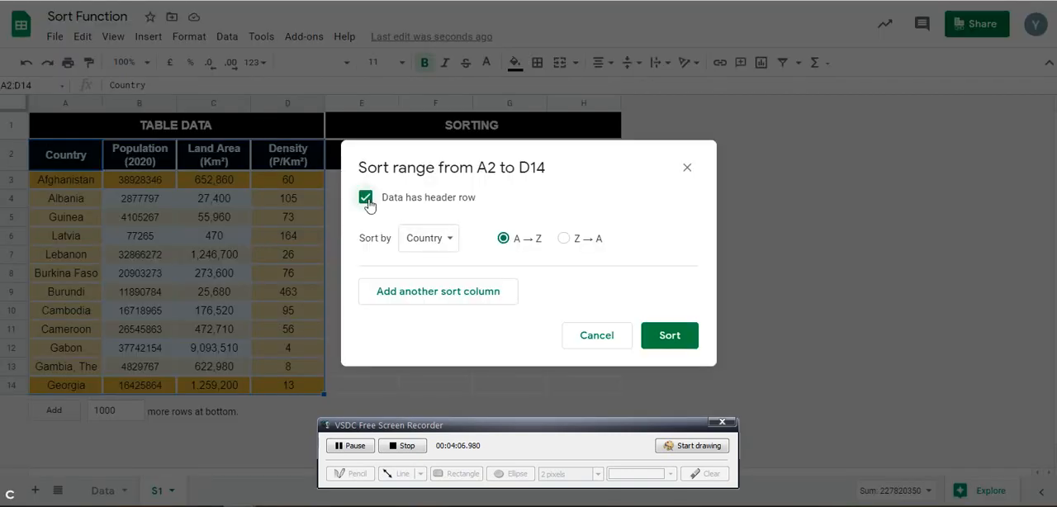
Add Land Area (Km²) A→Z as a second sort column after Country and sort the range
{"action": "left_click", "coordinate": [403, 293]}
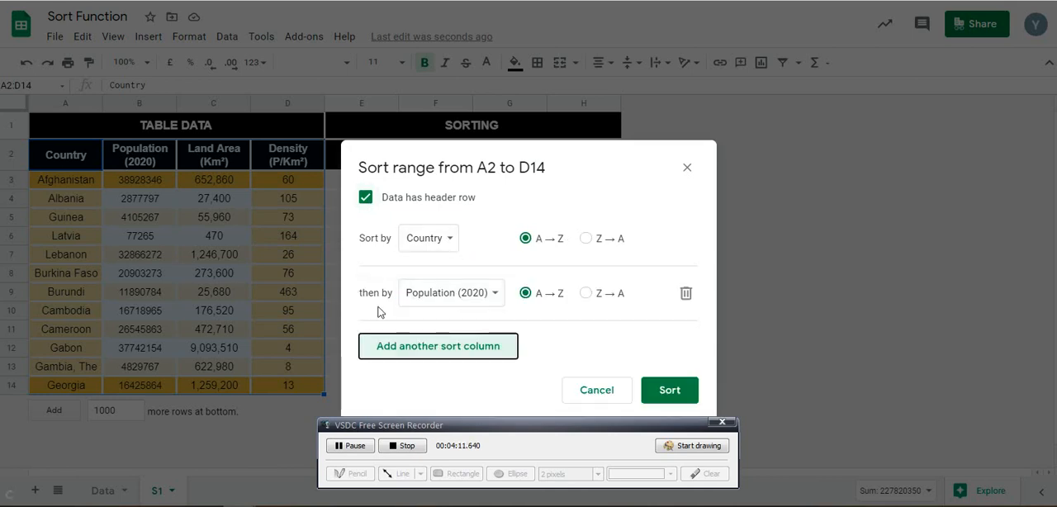
{"action": "left_click", "coordinate": [500, 300]}
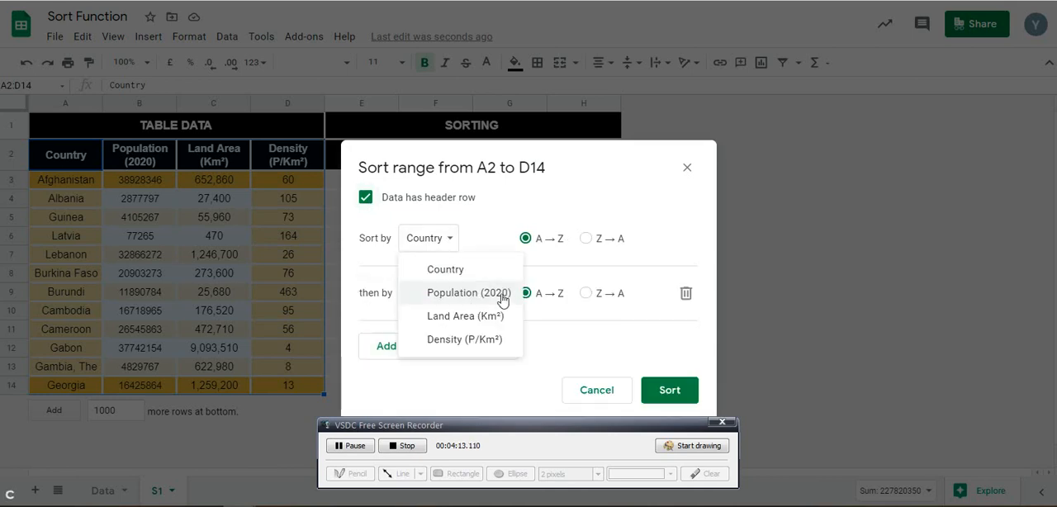
{"action": "left_click", "coordinate": [441, 314]}
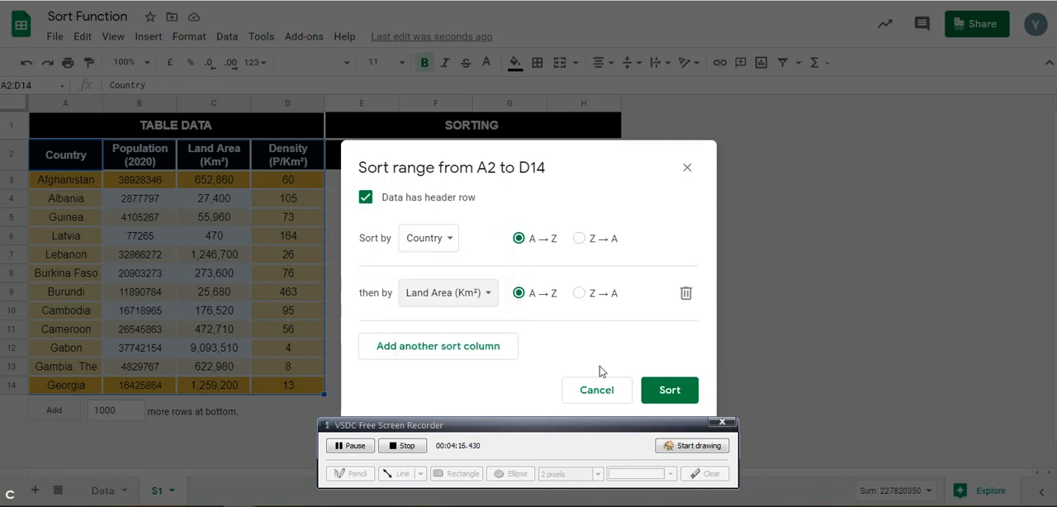
{"action": "left_click", "coordinate": [667, 391]}
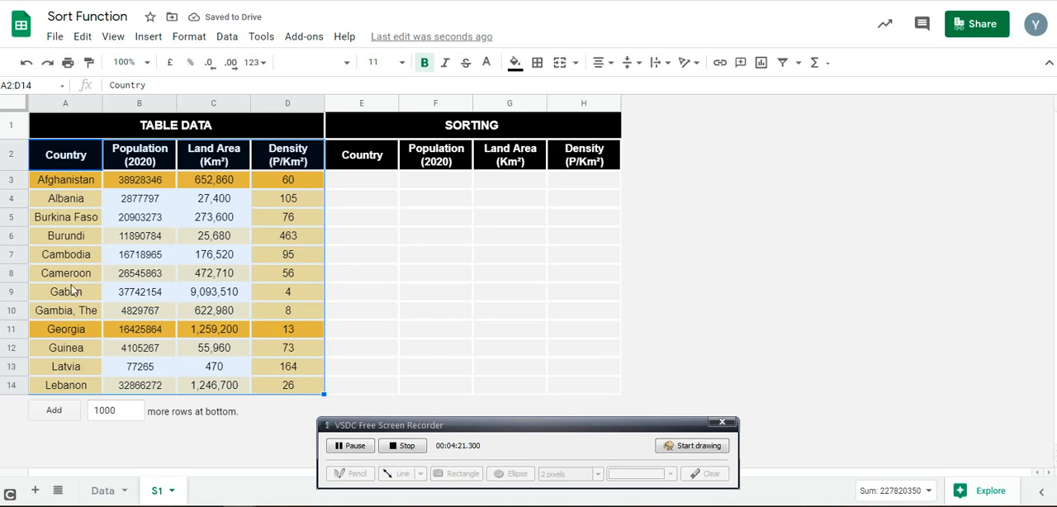
{"action": "left_click", "coordinate": [404, 298]}
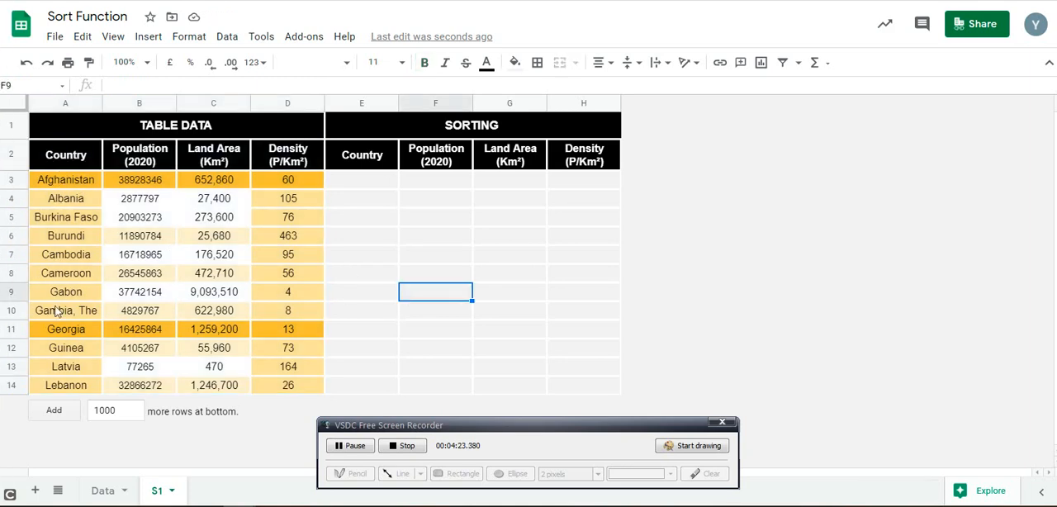
{"action": "left_click", "coordinate": [228, 38]}
{"action": "left_click", "coordinate": [466, 228]}
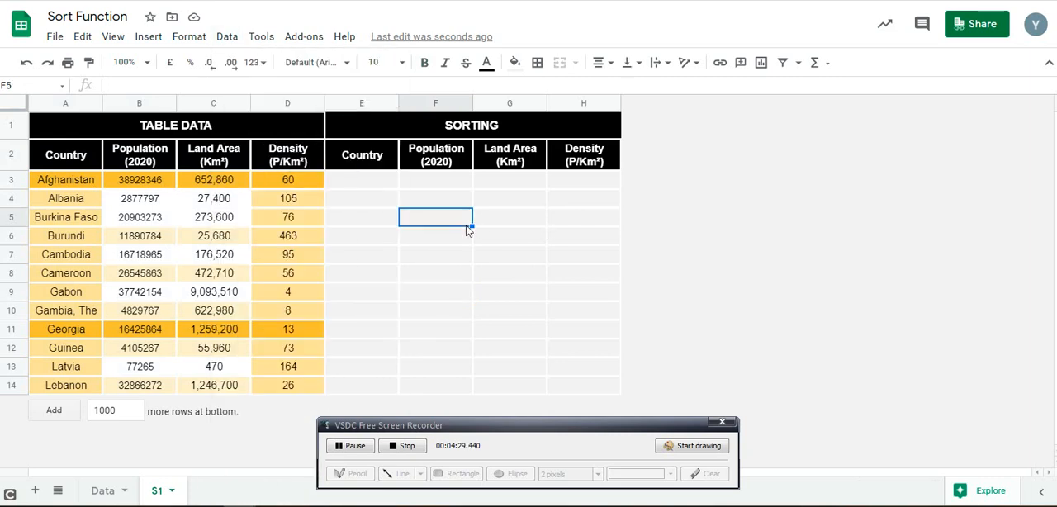
Enter =SORT(A3:D14) in cell E3 without a sort column or order, and select the cell to review its formula
{"action": "left_click", "coordinate": [366, 183]}
{"action": "type", "text": "=SORT("}
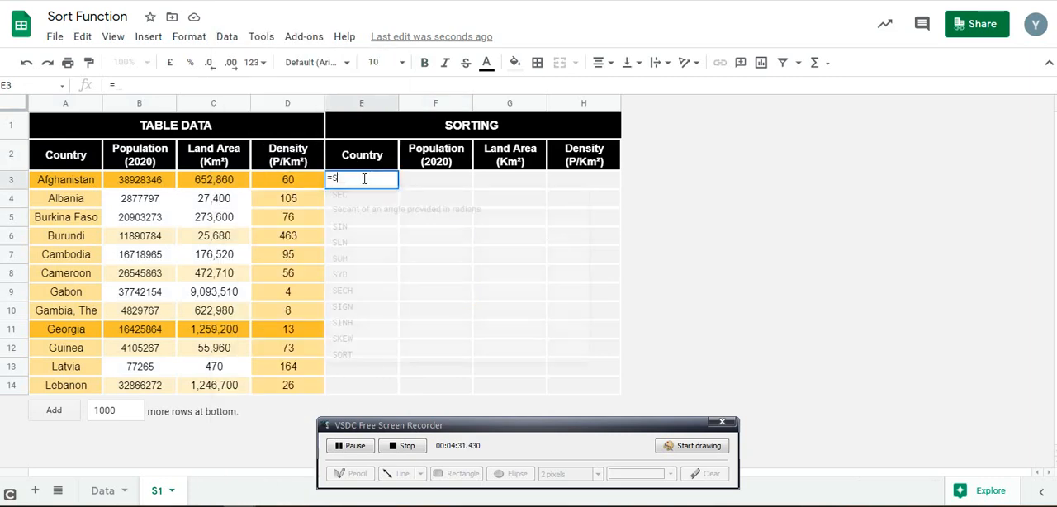
{"action": "key", "text": "Left"}
{"action": "key", "text": "Left"}
{"action": "key", "text": "Left"}
{"action": "key", "text": "Left"}
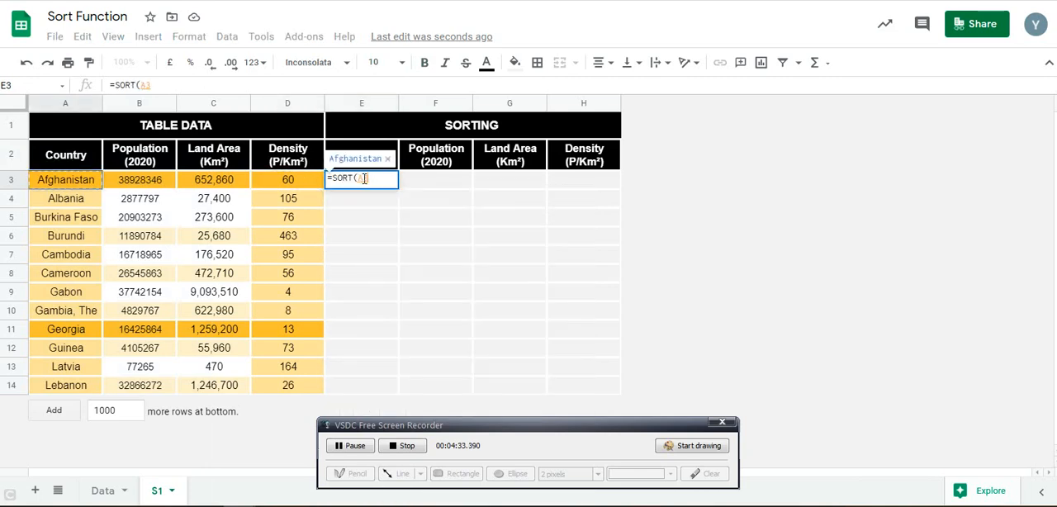
{"action": "key", "text": "ctrl+shift+Right"}
{"action": "key", "text": "ctrl+shift+Down"}
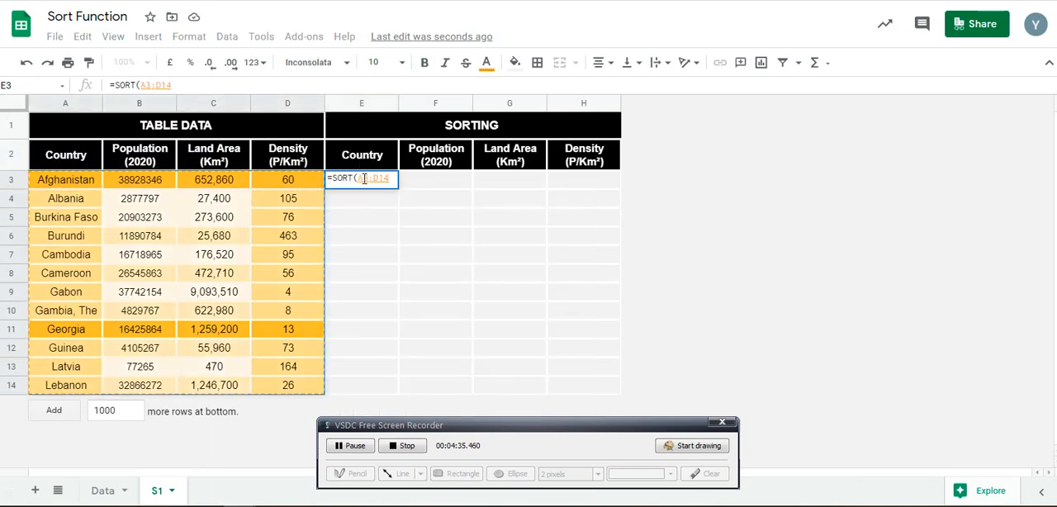
{"action": "key", "text": "Return"}
{"action": "left_click", "coordinate": [387, 188]}
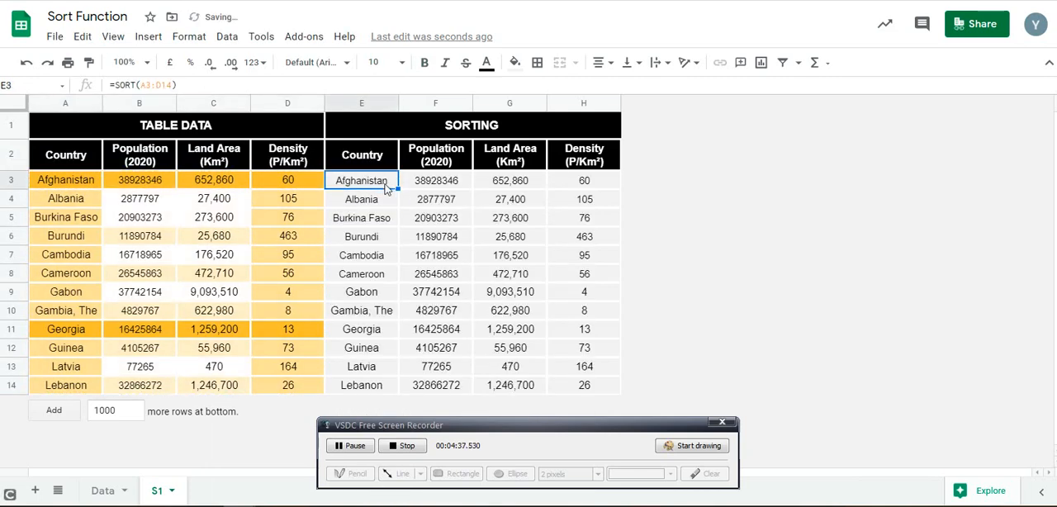